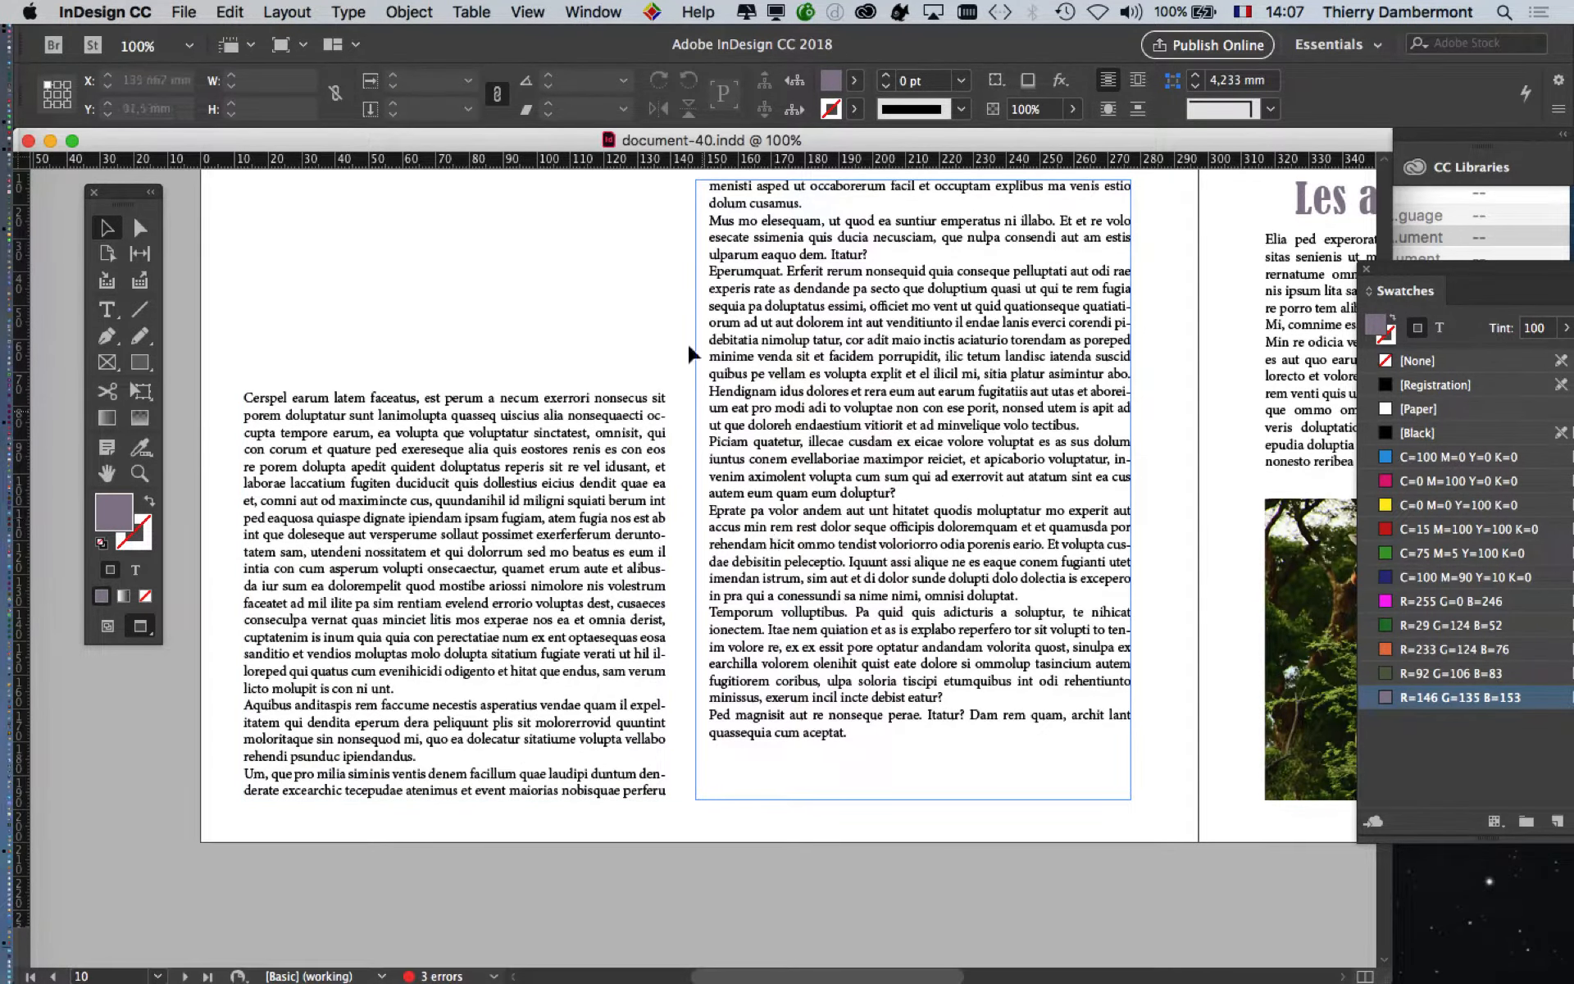
# Examine the two-column text on page 10 at magnifications between 75% and 150%
pyautogui.click(641, 316)
pyautogui.click(644, 322)
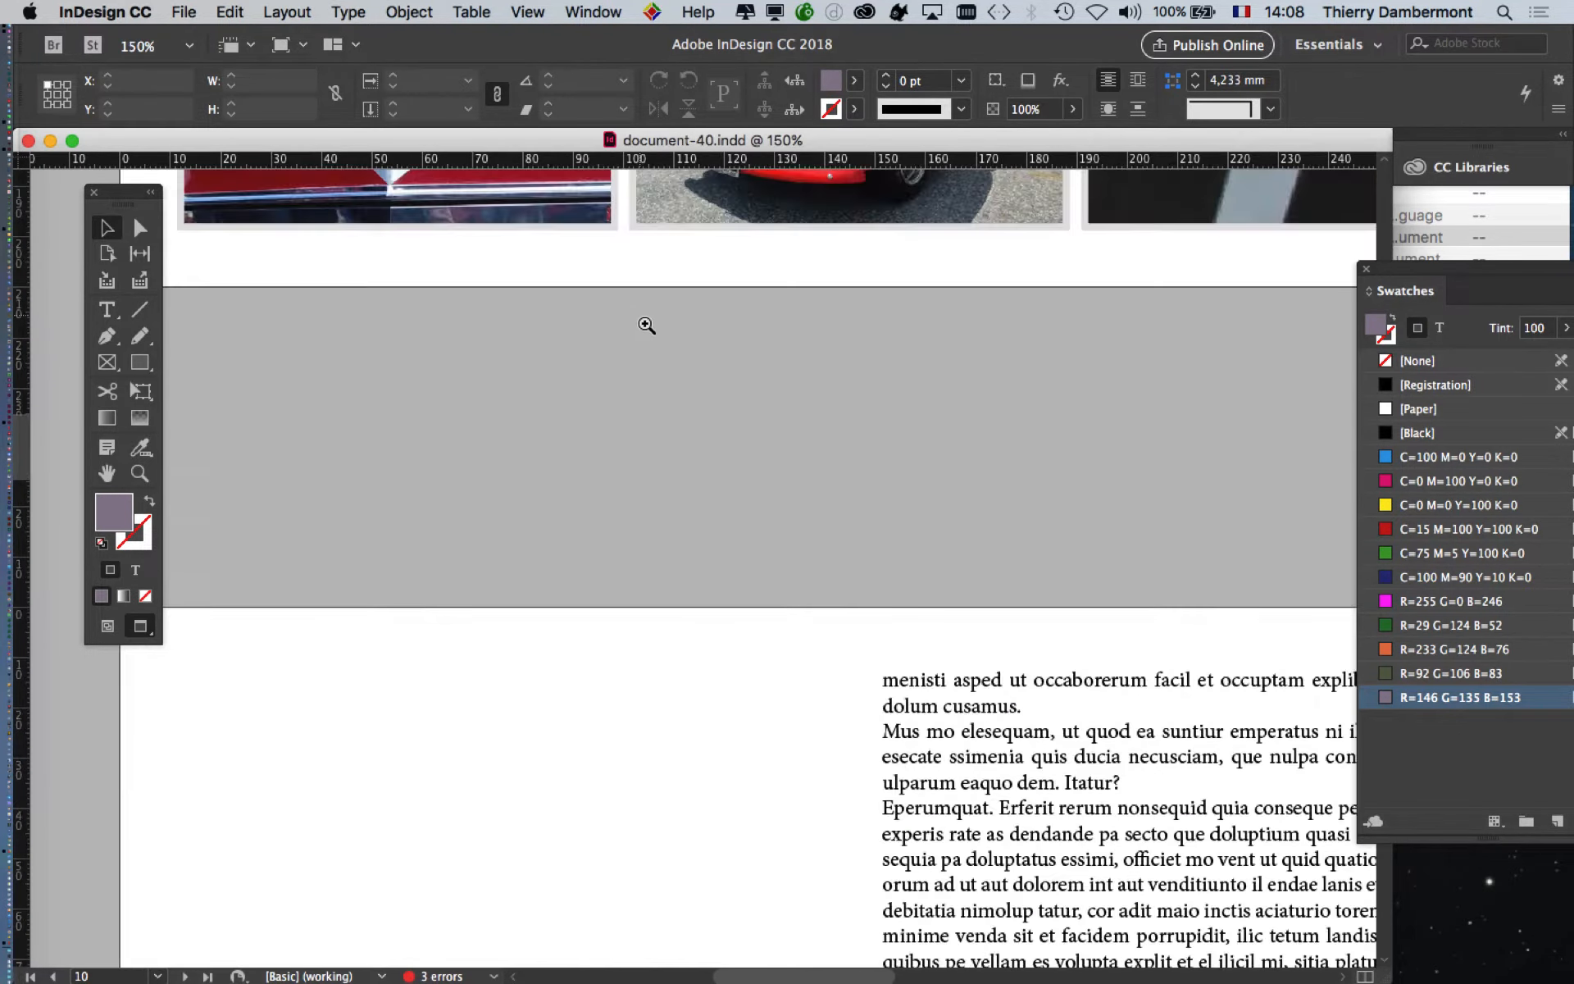
pyautogui.keyDown('alt'); pyautogui.click(778, 717); pyautogui.keyUp('alt')
pyautogui.keyDown('alt'); pyautogui.click(779, 712); pyautogui.keyUp('alt')
pyautogui.keyDown('alt'); pyautogui.click(776, 717); pyautogui.keyUp('alt')
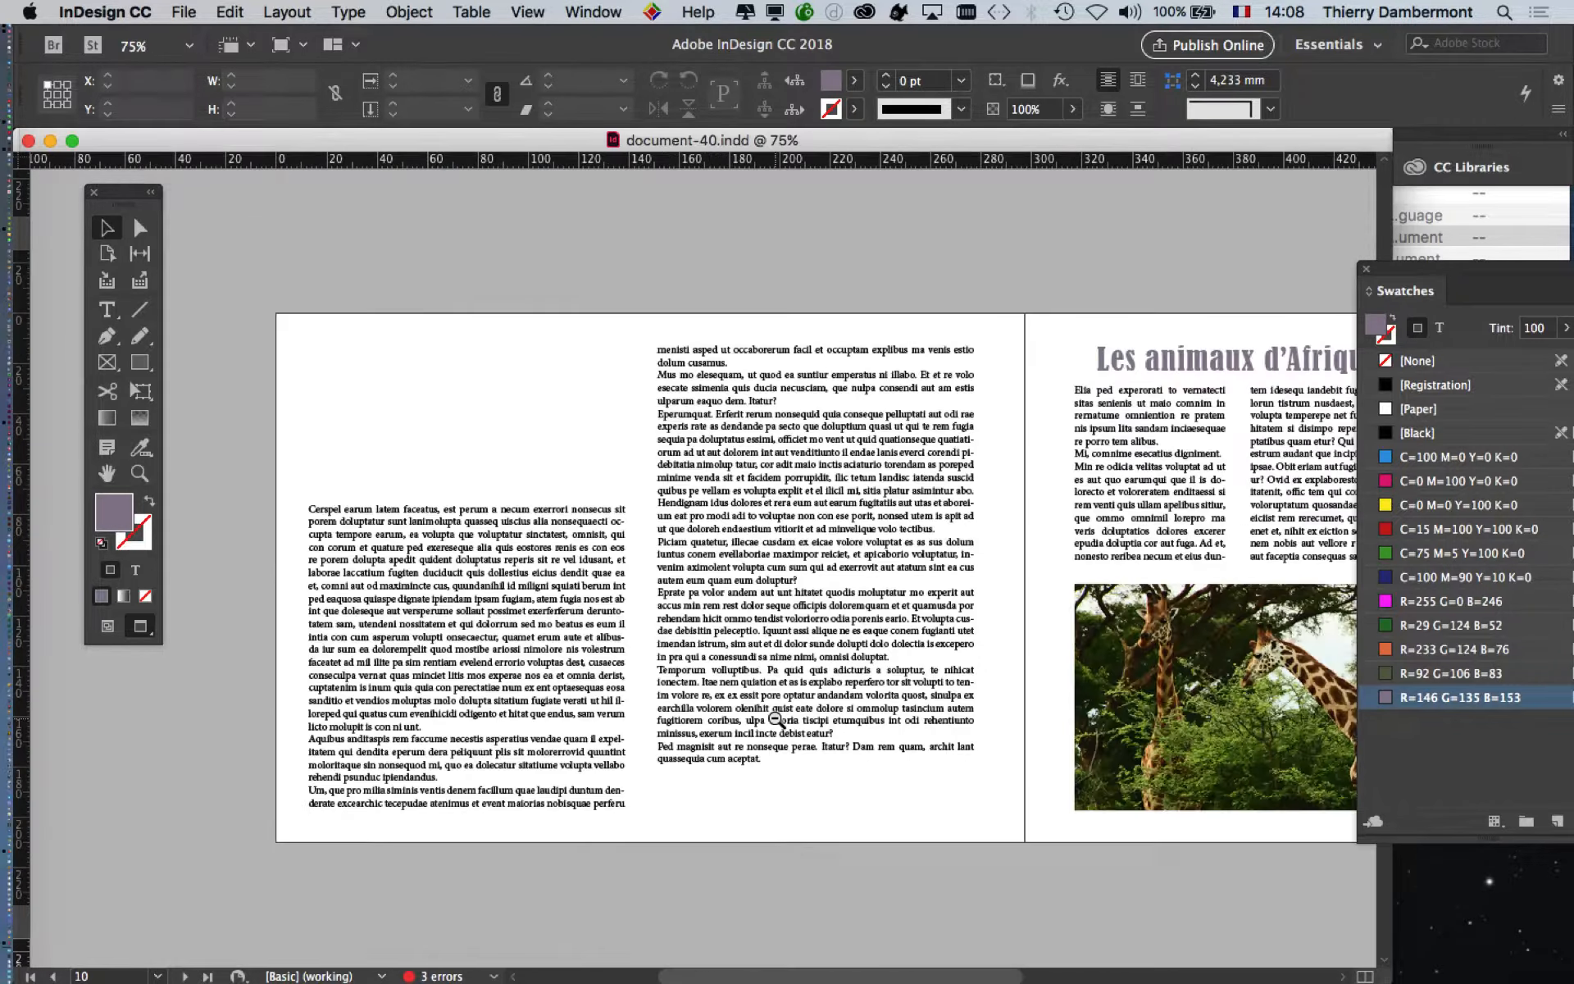
pyautogui.click(719, 621)
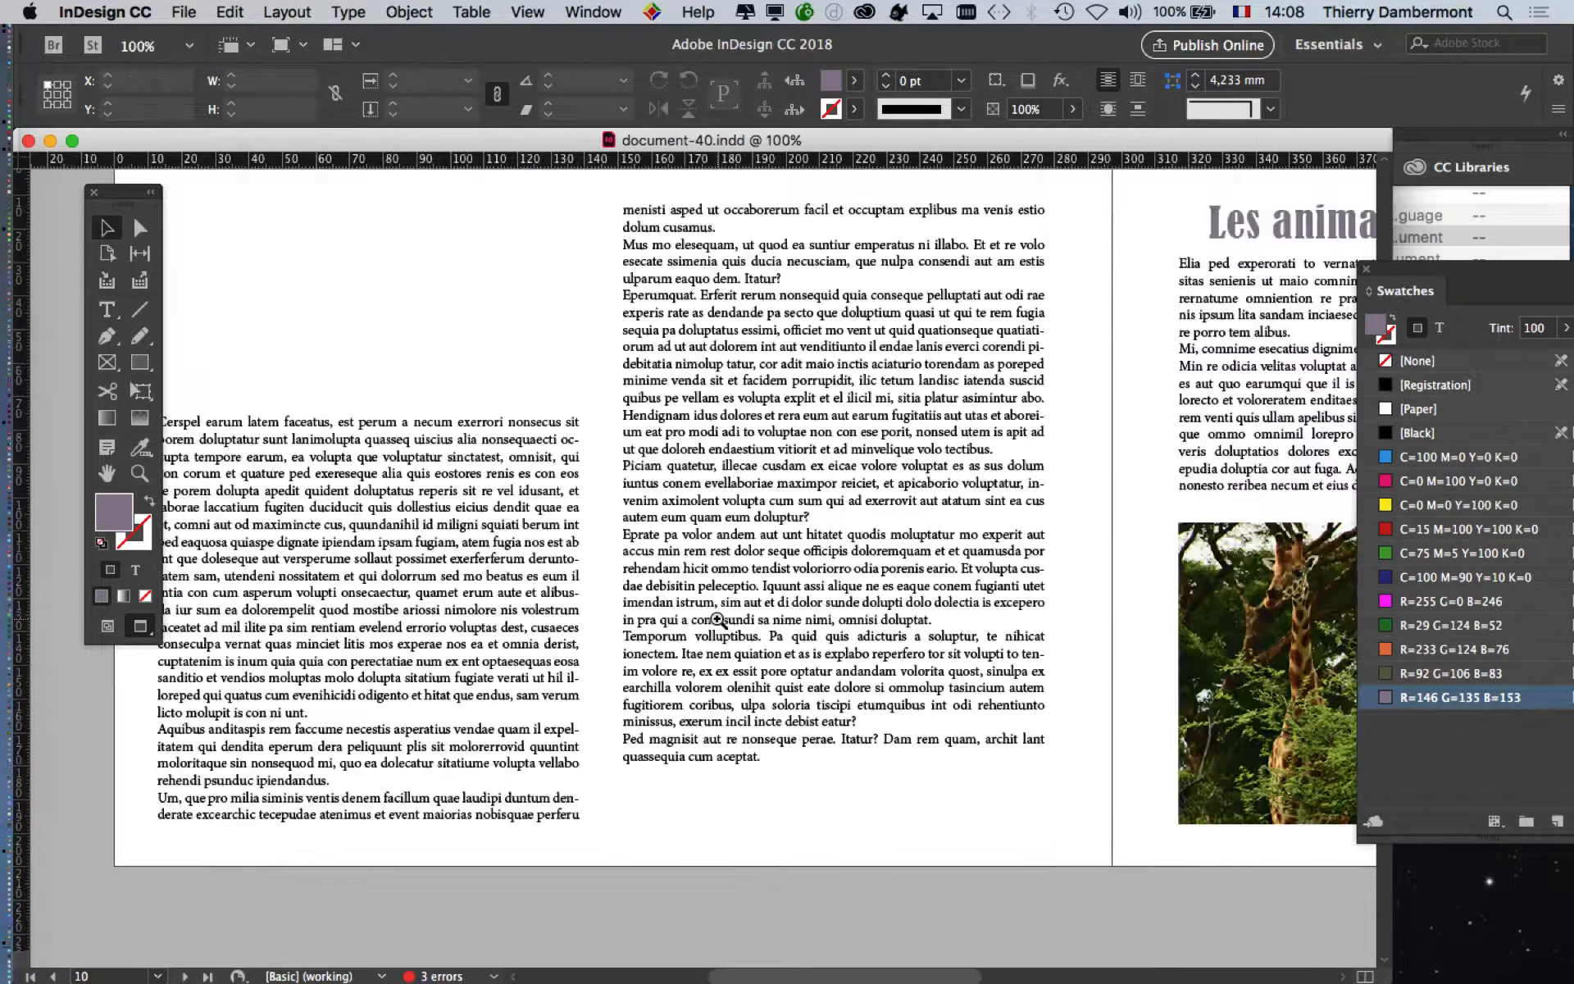
pyautogui.press('super+equal')
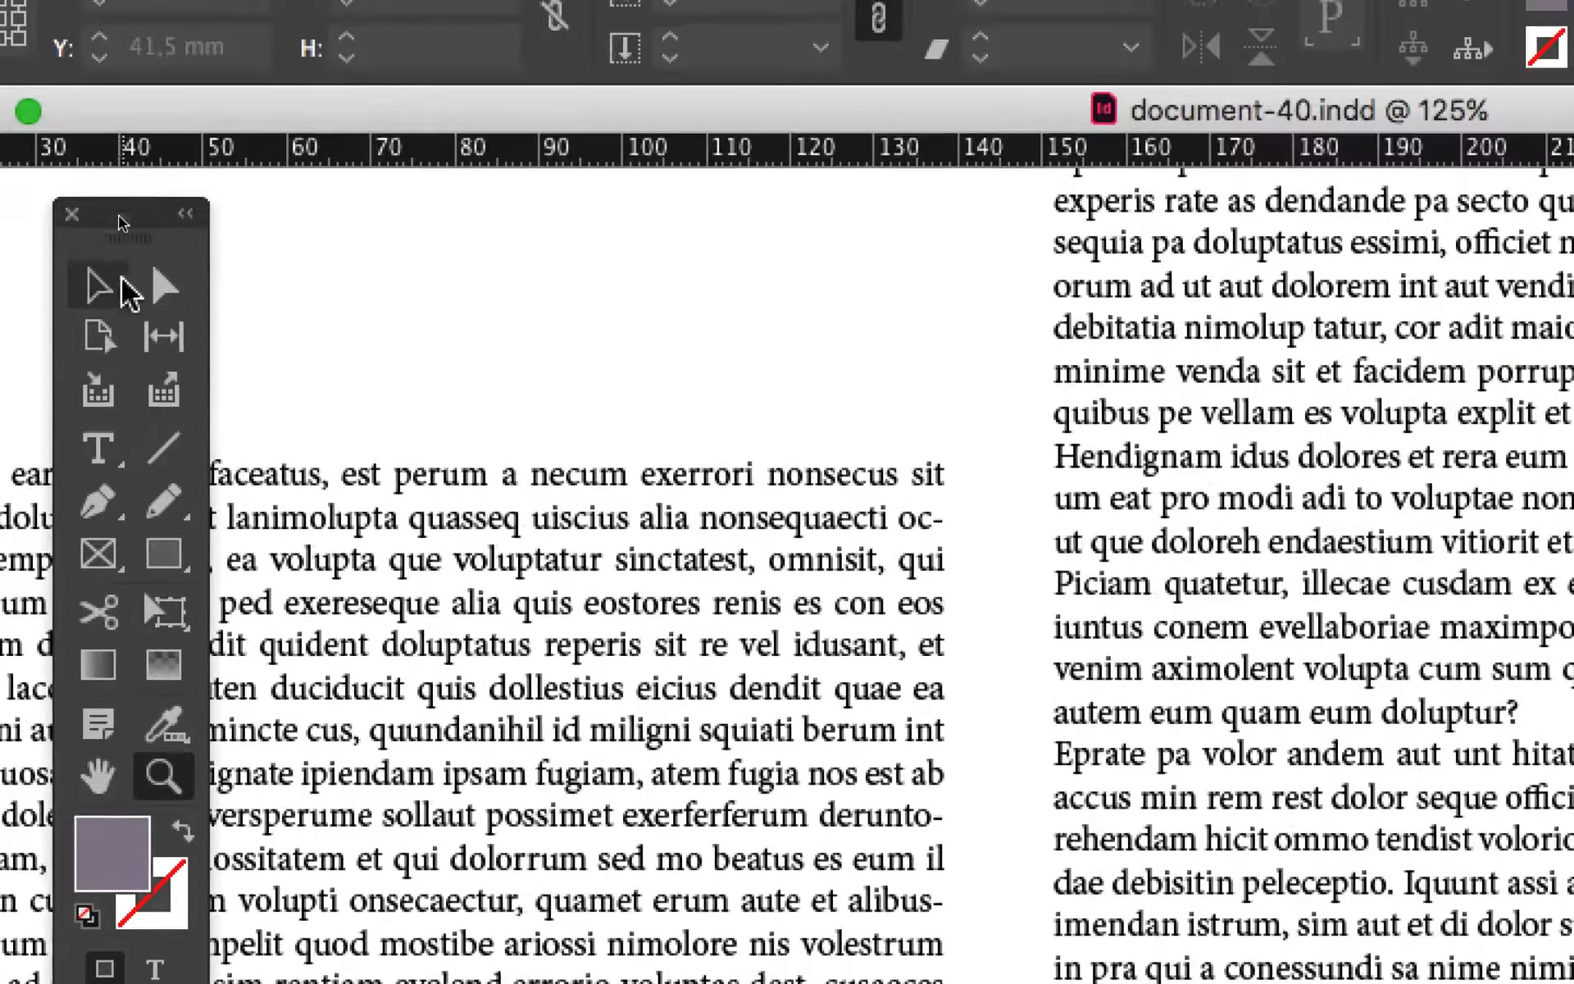
pyautogui.click(129, 0)
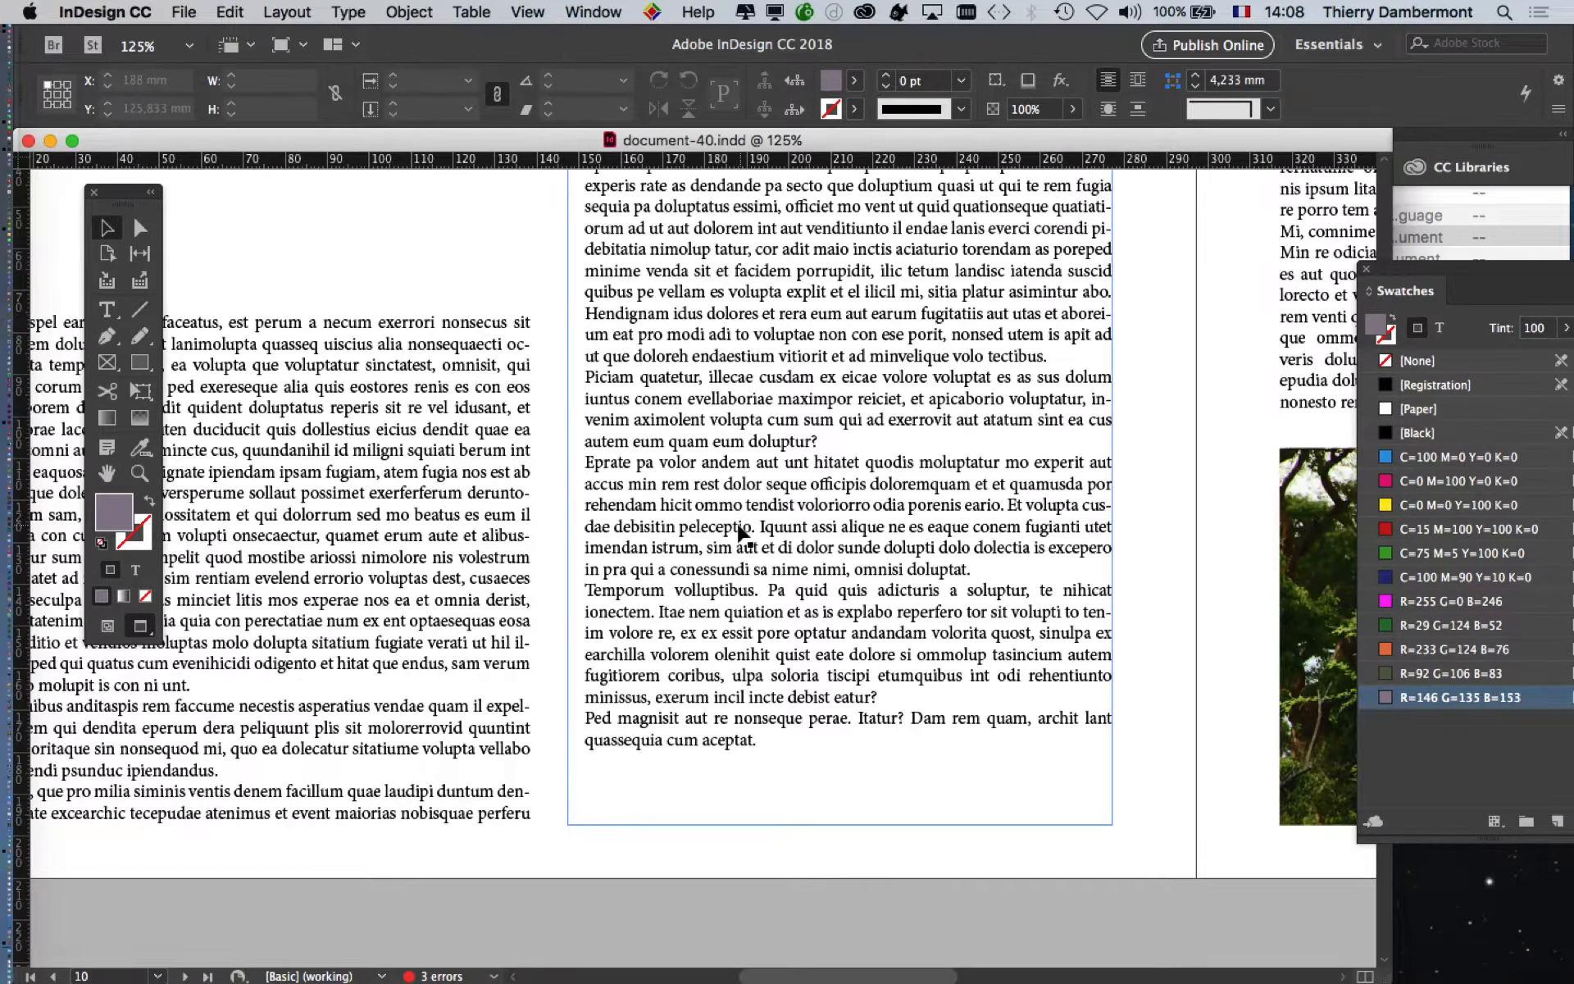
# Examine the page 10 text at up to 300%, and zoom out to 50% to view the whole spread
pyautogui.scroll(3, 732, 528)
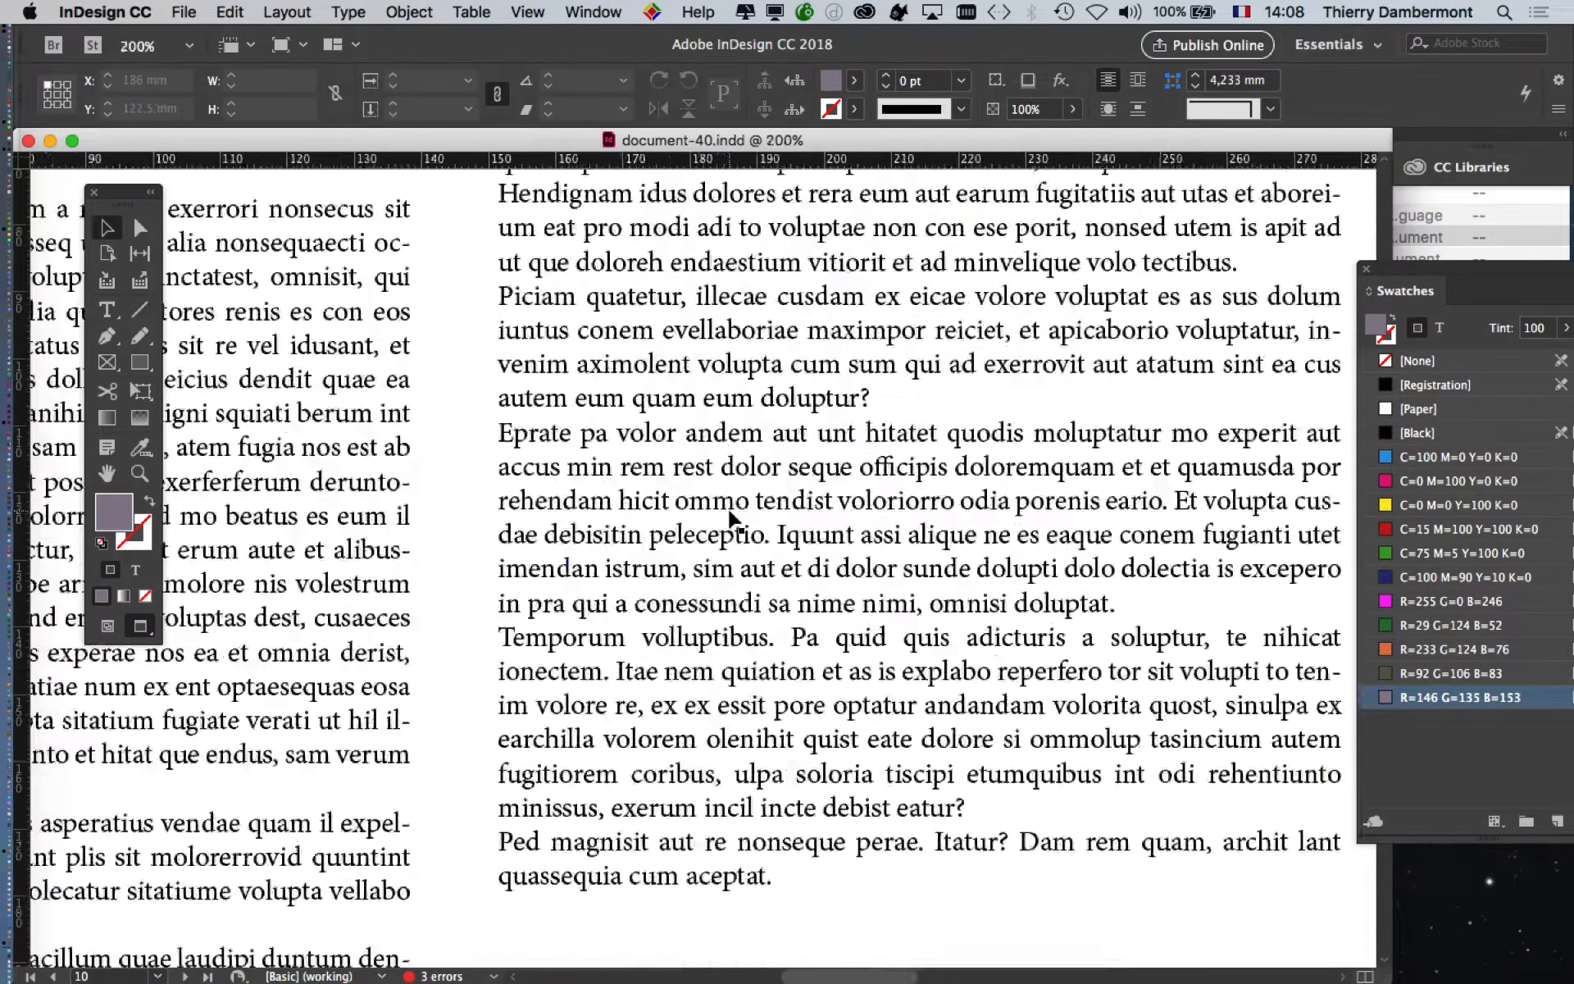
pyautogui.scroll(-3, 728, 525)
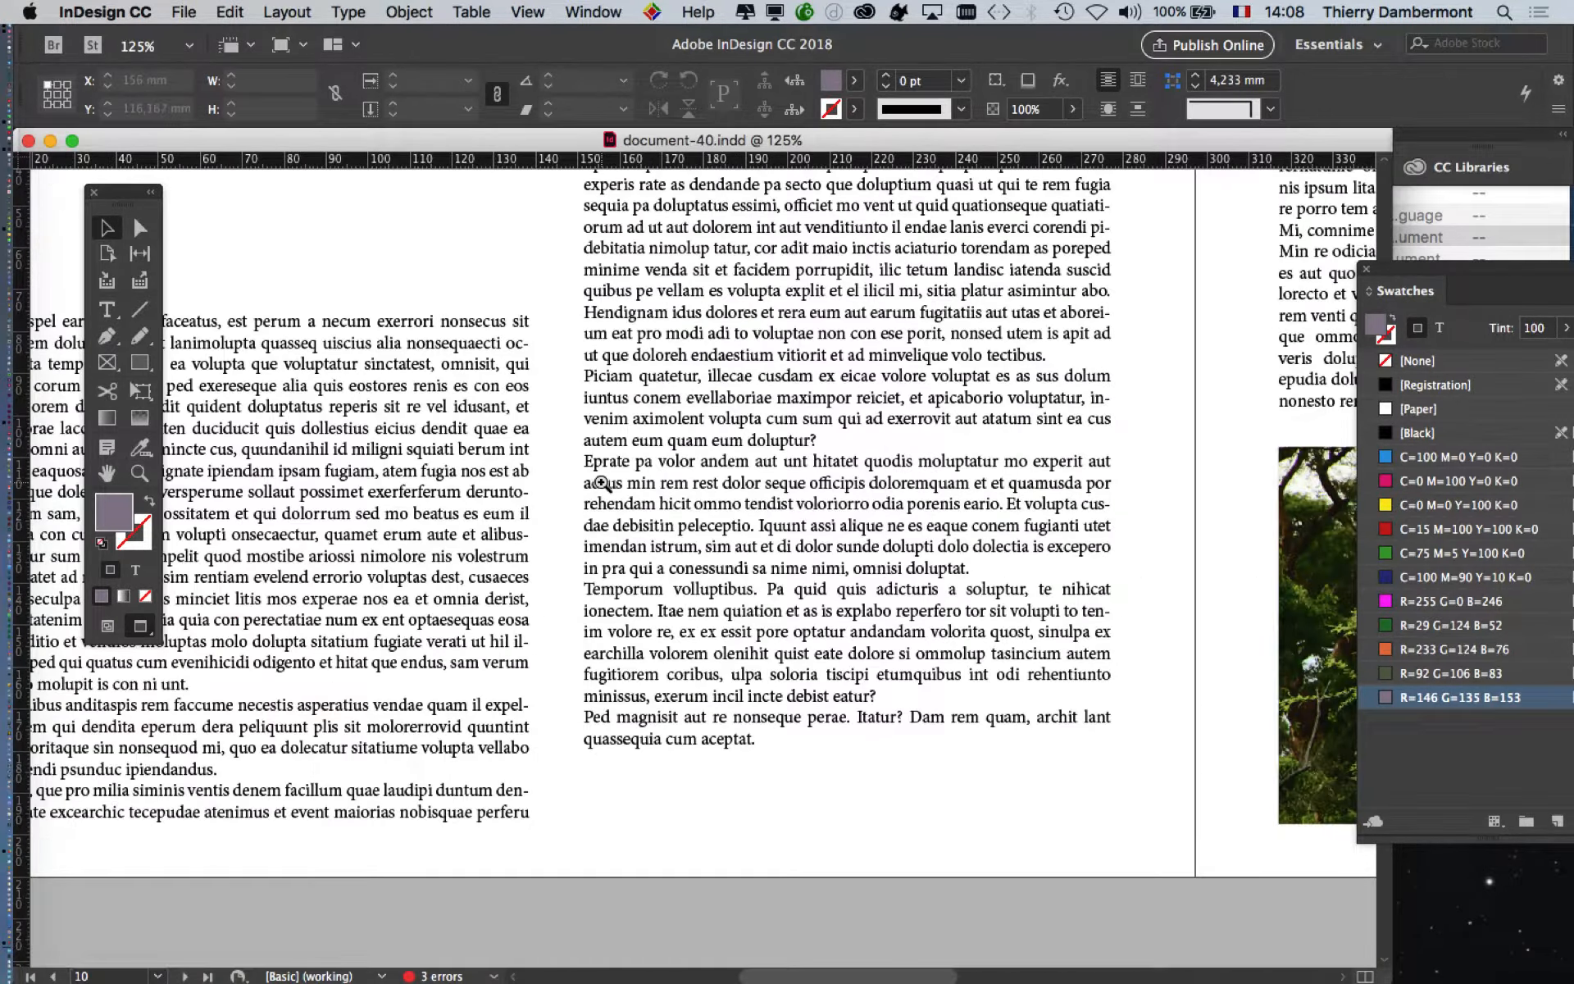
pyautogui.click(592, 489)
pyautogui.click(627, 502)
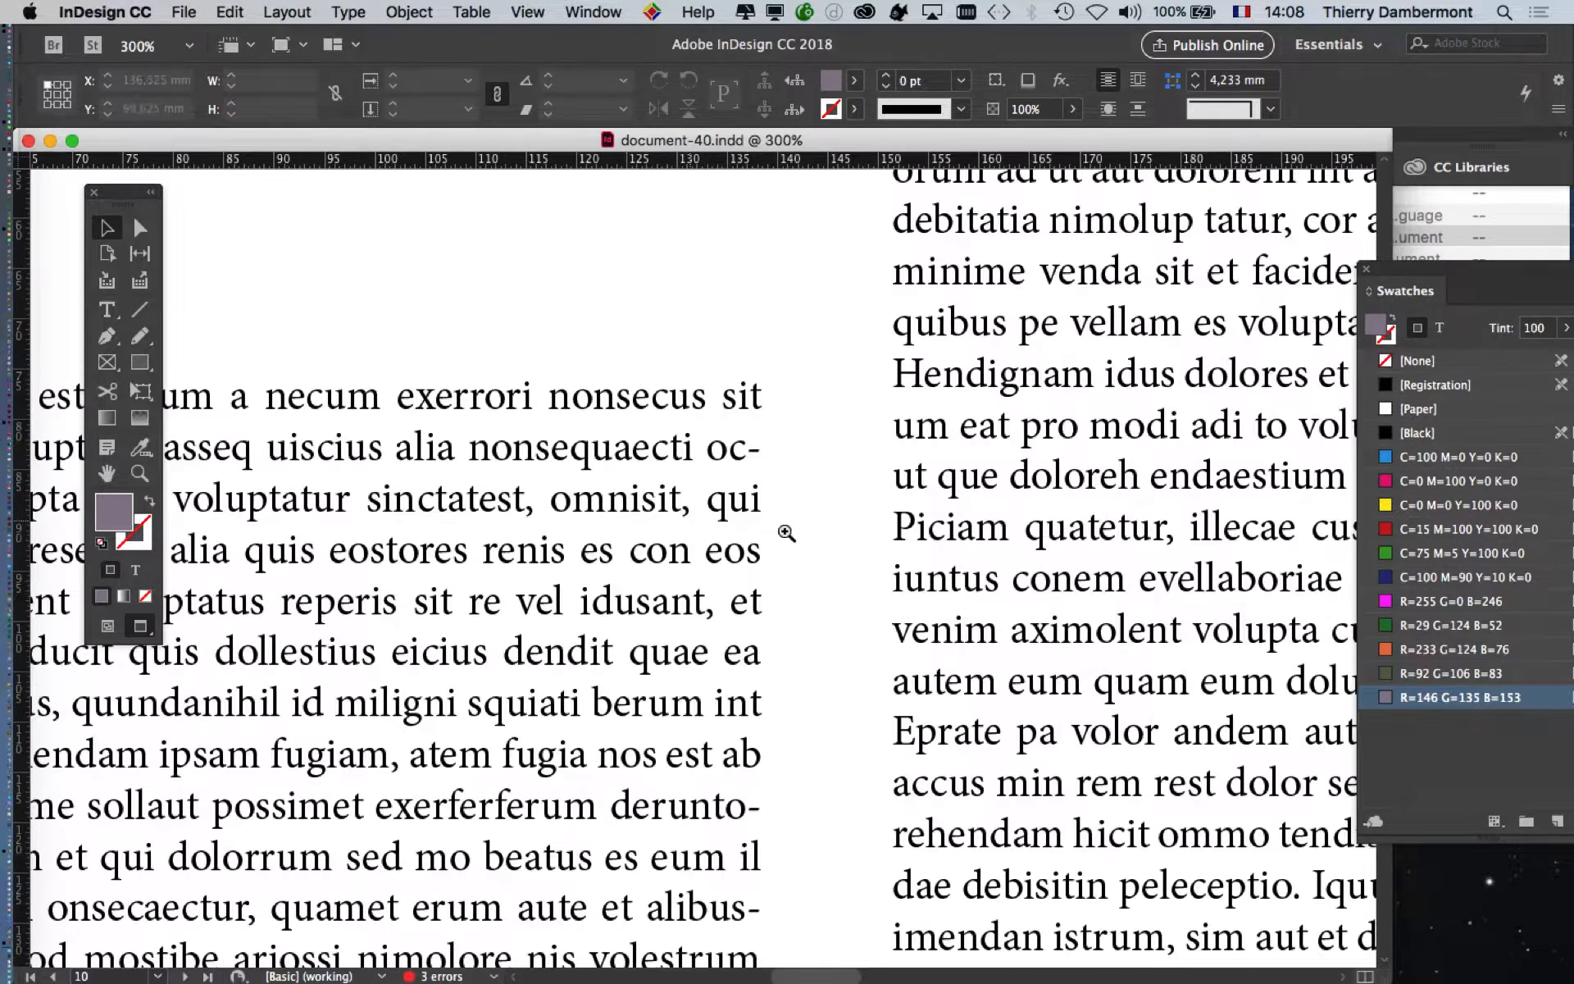
pyautogui.keyDown('alt'); pyautogui.click(832, 540); pyautogui.keyUp('alt')
pyautogui.keyDown('alt'); pyautogui.click(807, 586); pyautogui.keyUp('alt')
pyautogui.keyDown('alt'); pyautogui.click(668, 723); pyautogui.keyUp('alt')
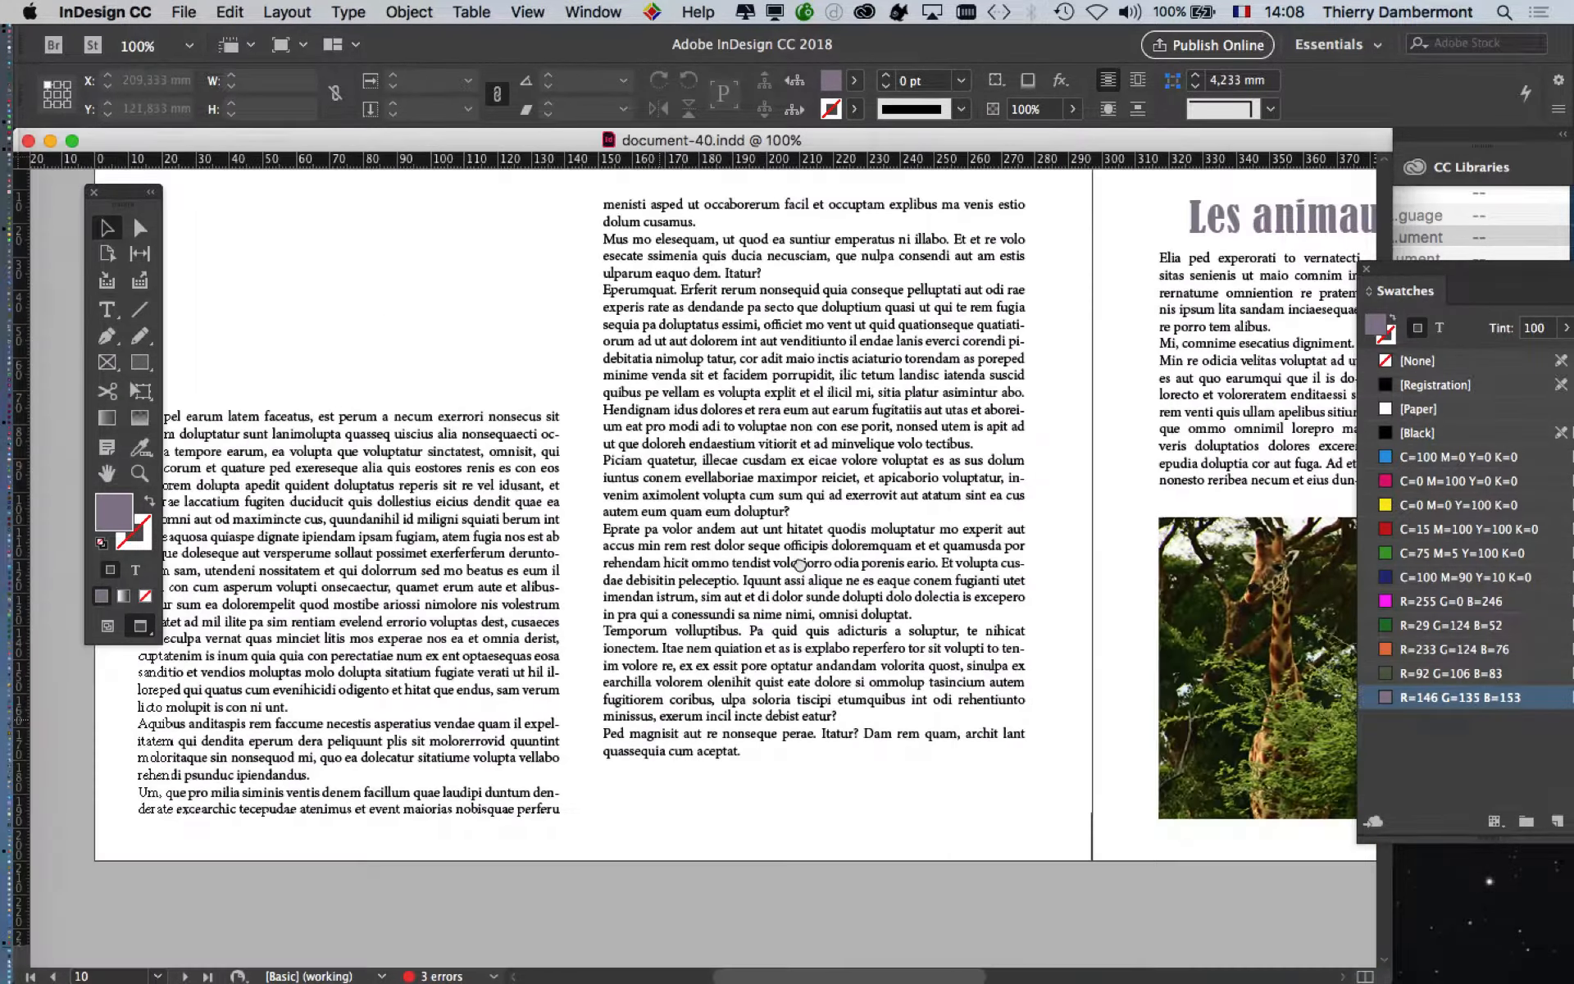
pyautogui.keyDown('alt'); pyautogui.click(940, 685); pyautogui.keyUp('alt')
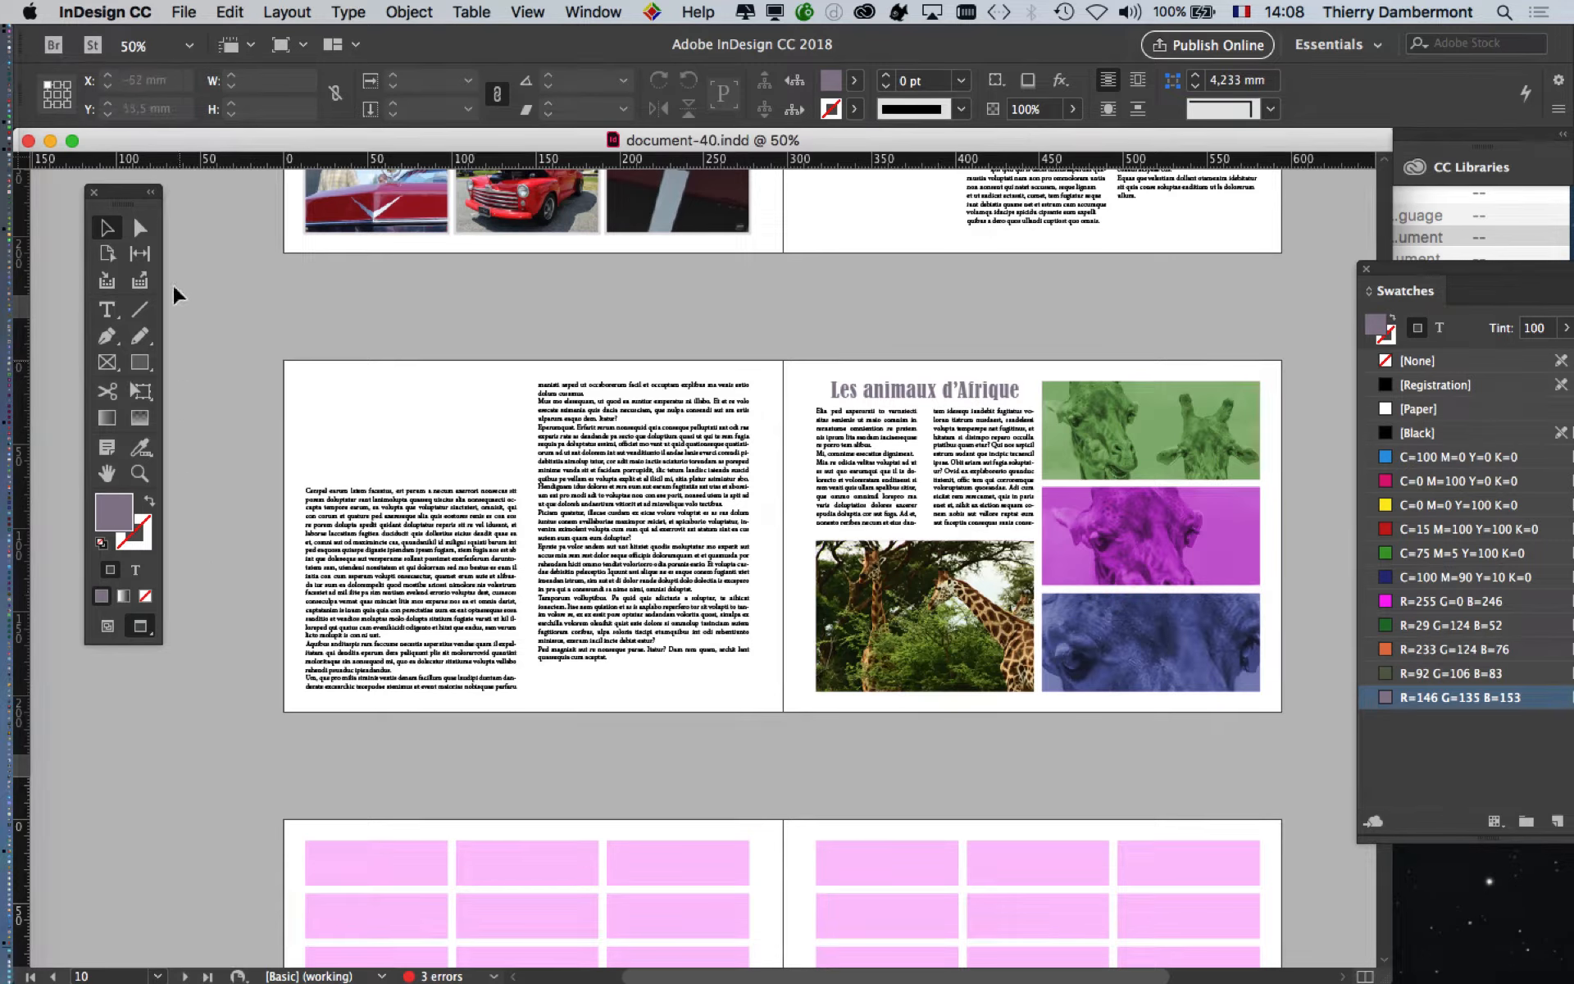
# Move the floating Tools panel slightly and cycle its layout through single column, single row and back to two columns
pyautogui.moveTo(130, 196); pyautogui.dragTo(186, 214)
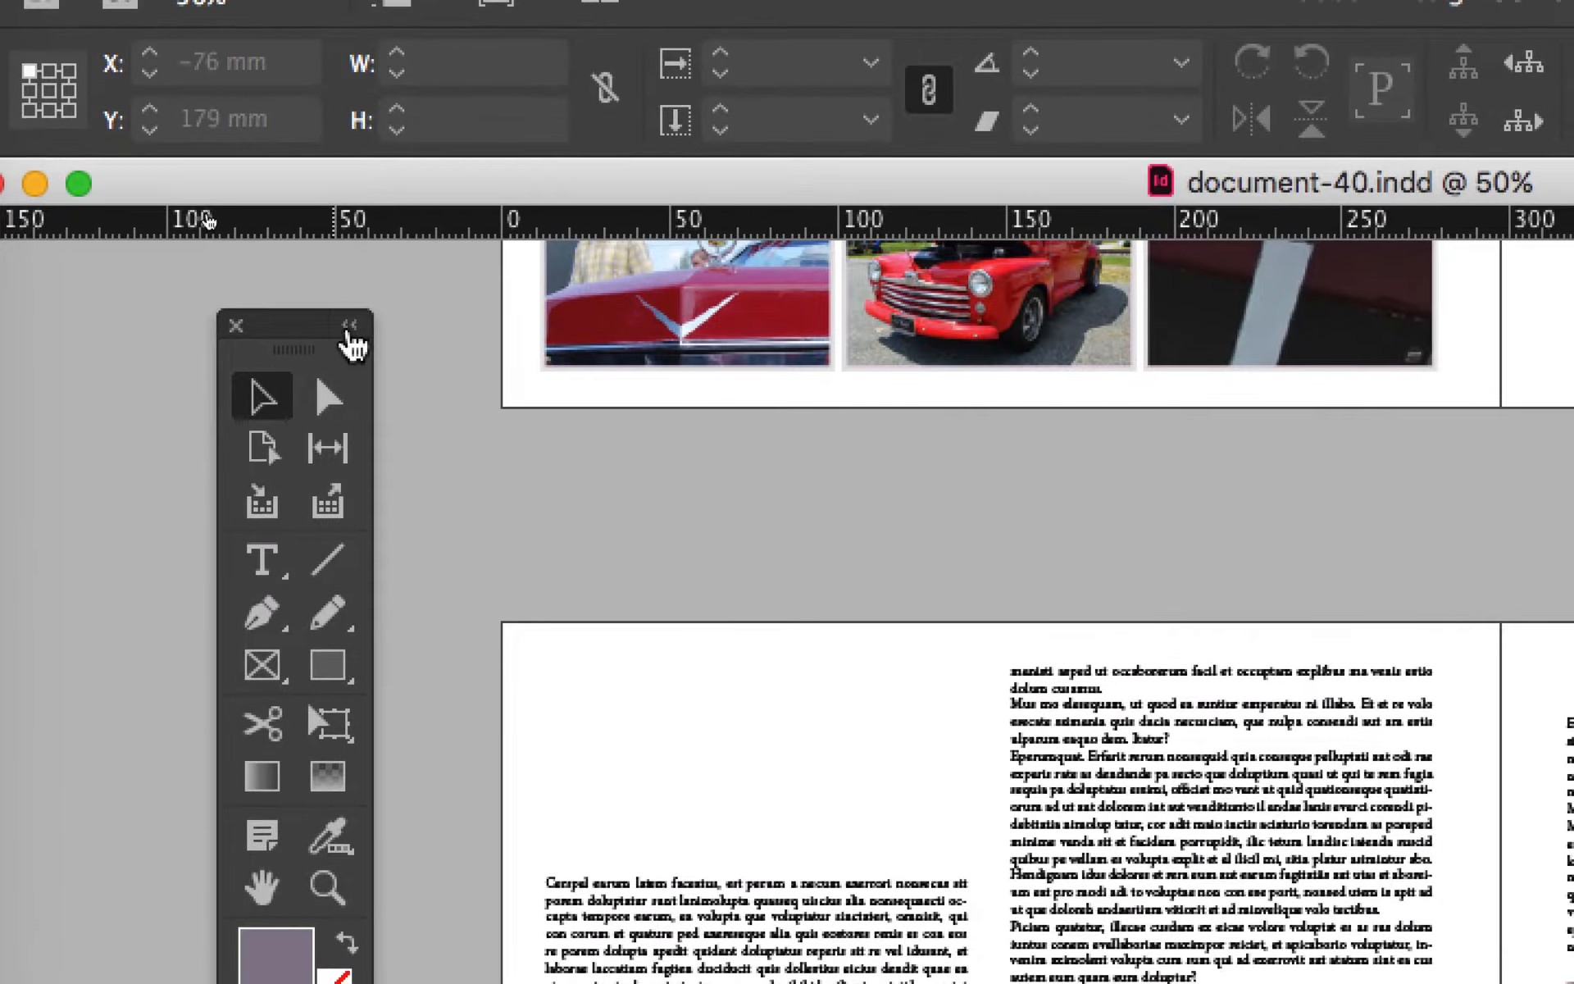
pyautogui.click(415, 128)
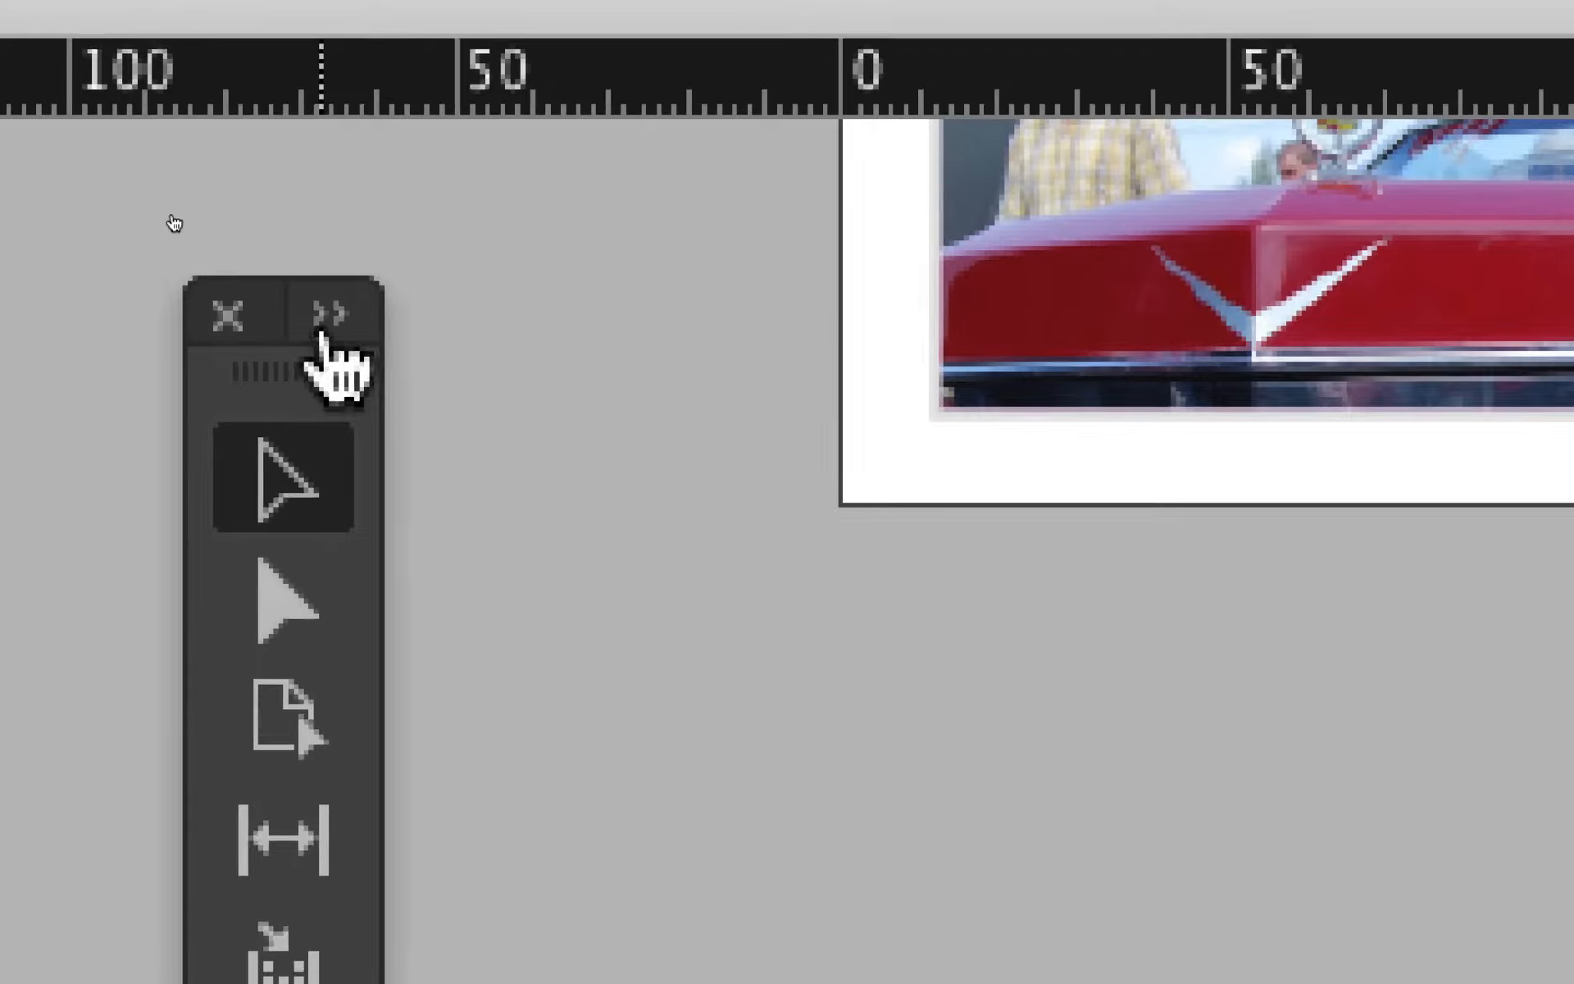
pyautogui.click(319, 328)
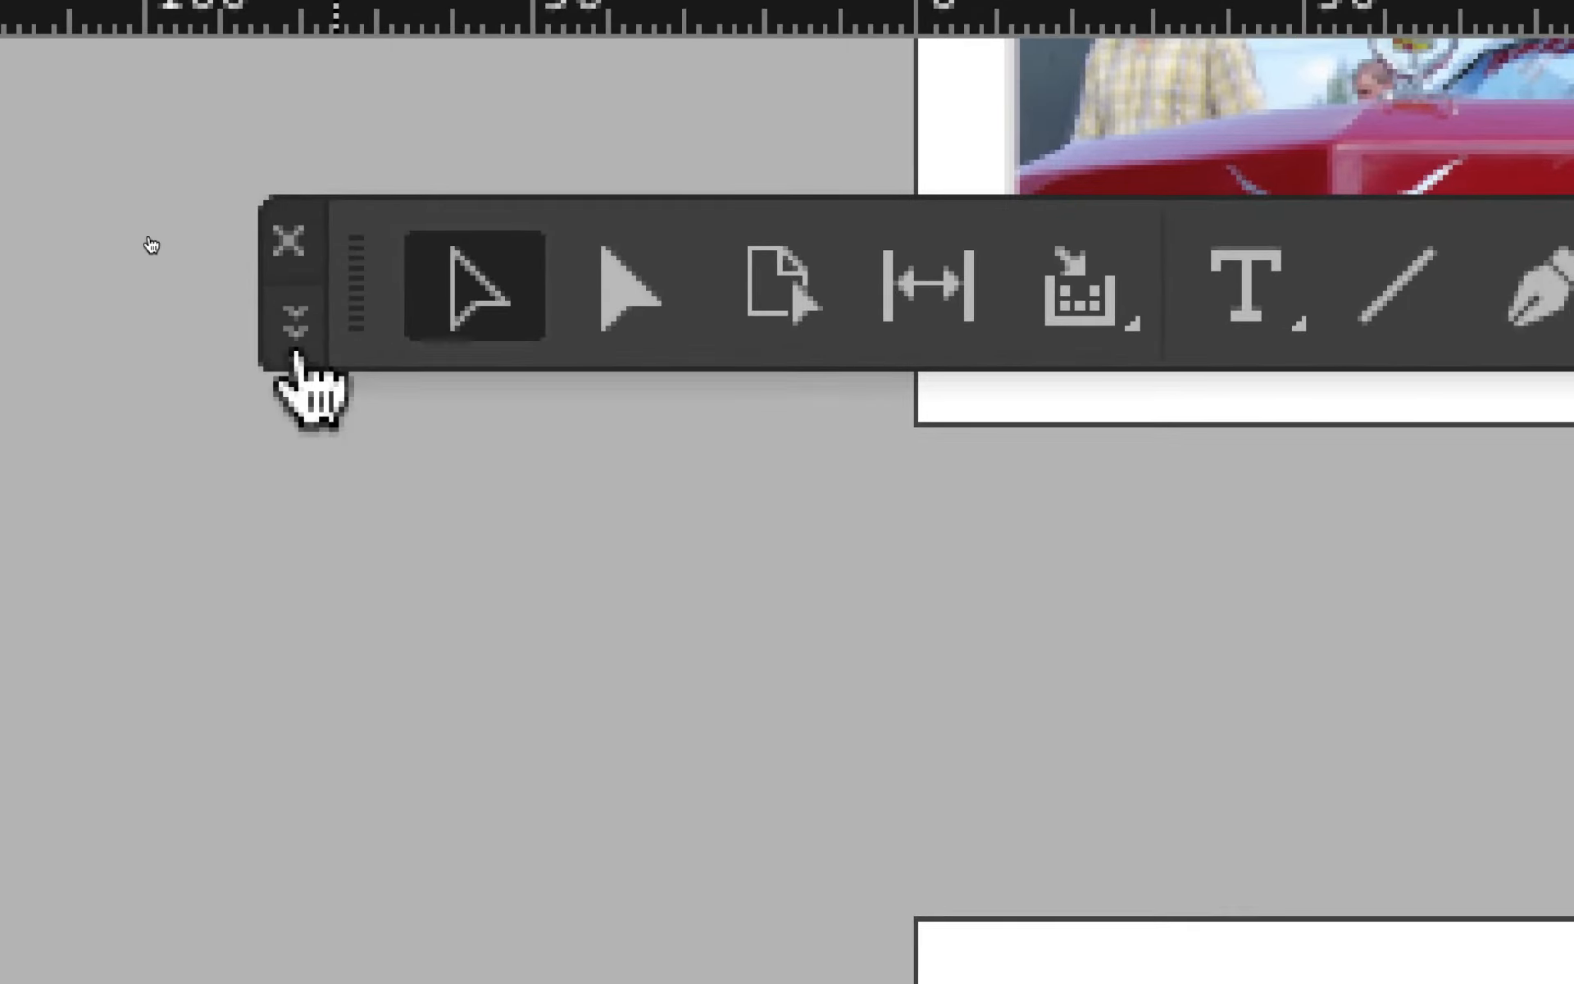
pyautogui.click(292, 332)
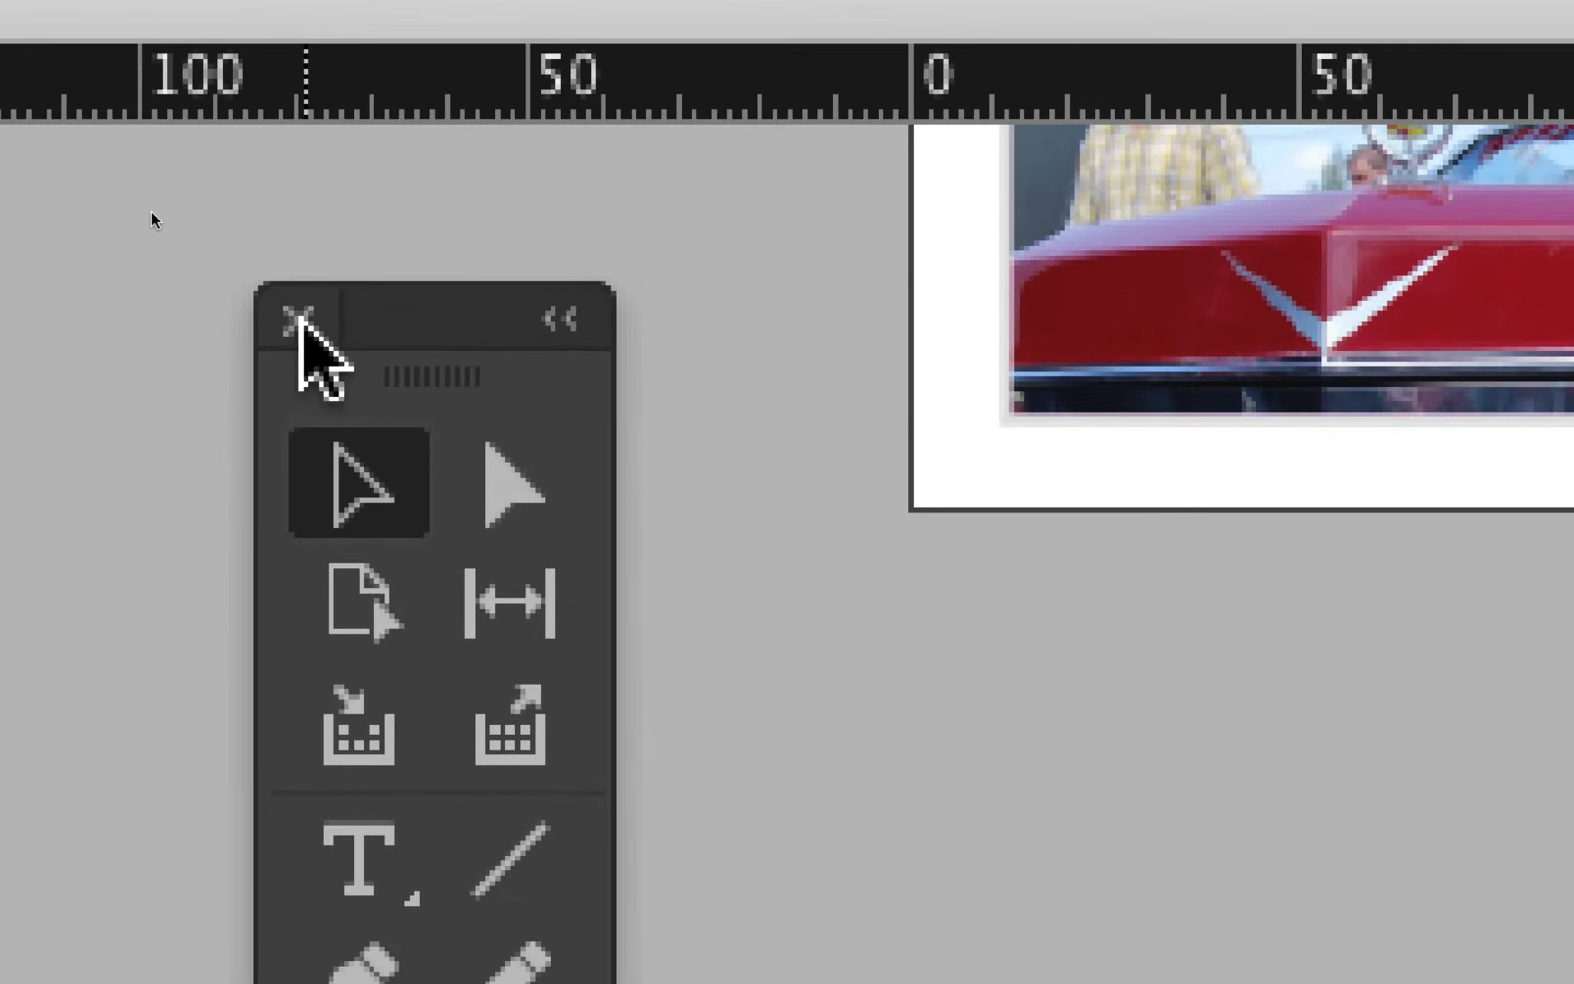
# Close the Tools panel and show it again
pyautogui.click(298, 320)
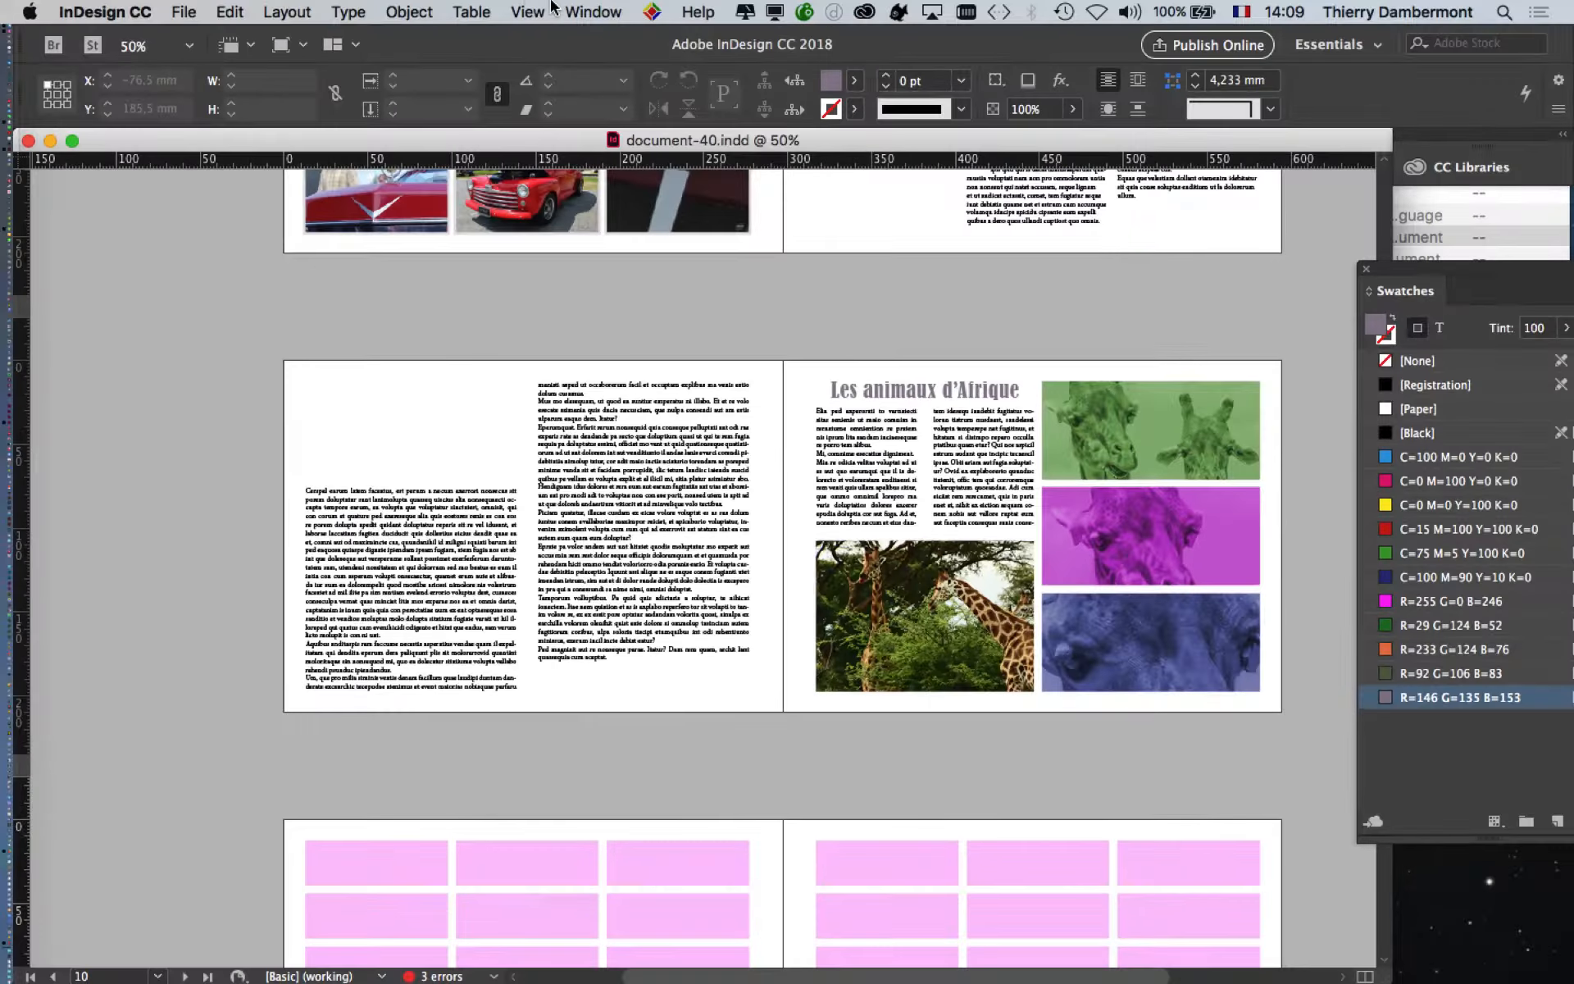
pyautogui.click(527, 12)
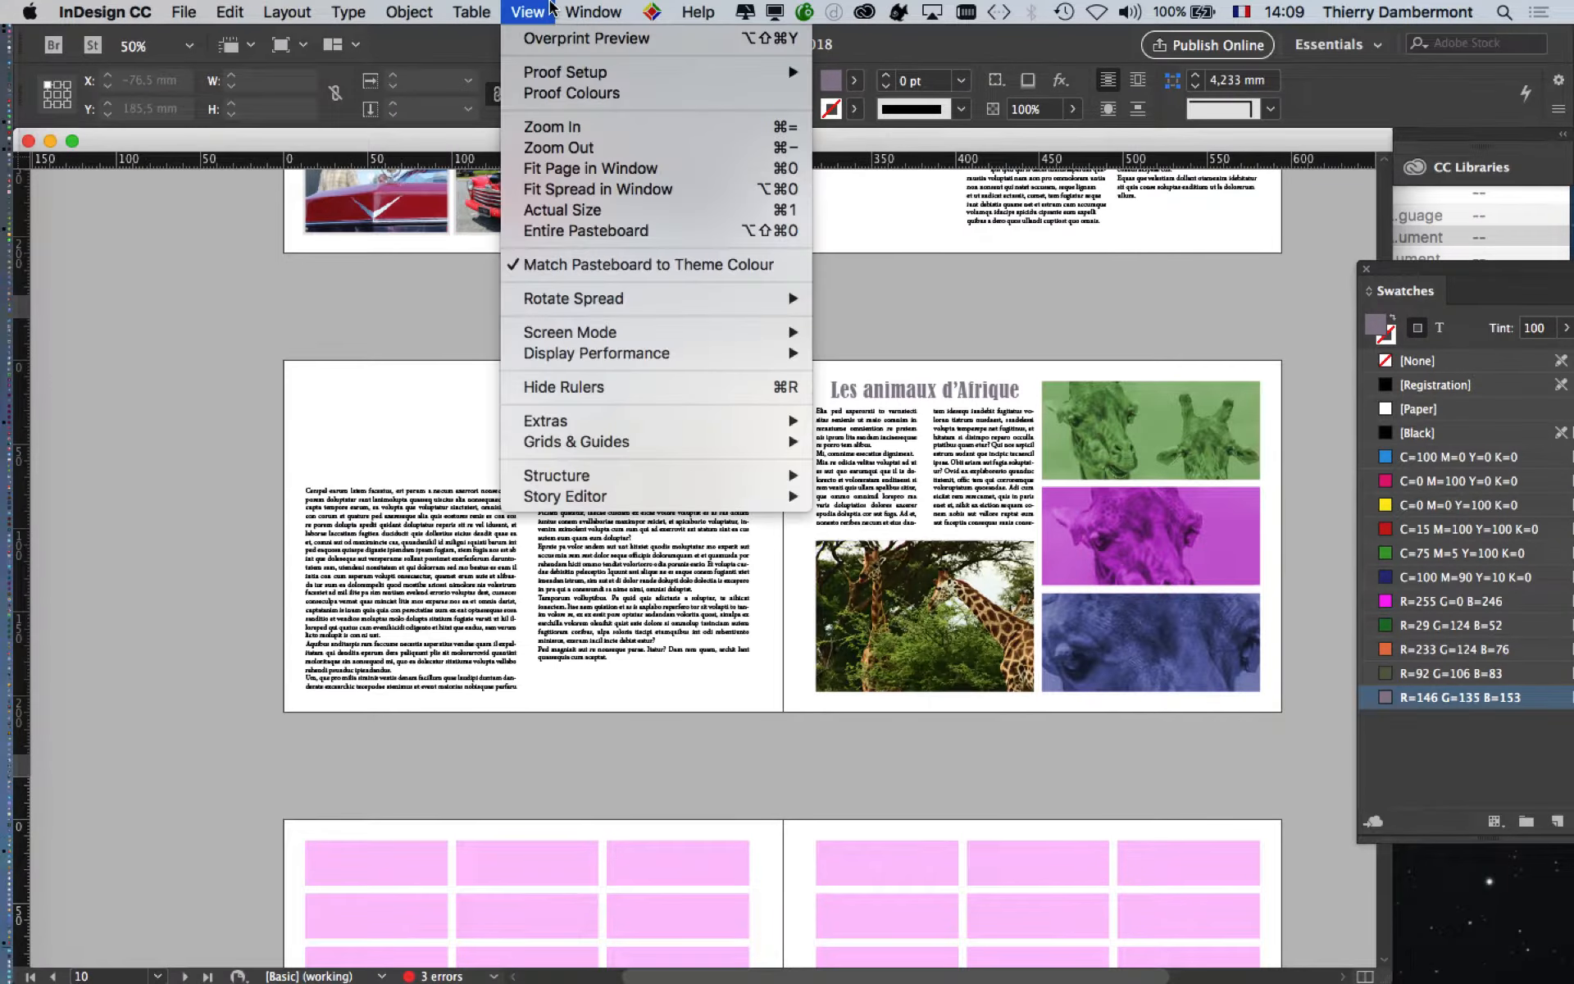
pyautogui.moveTo(593, 11)
pyautogui.moveTo(666, 427)
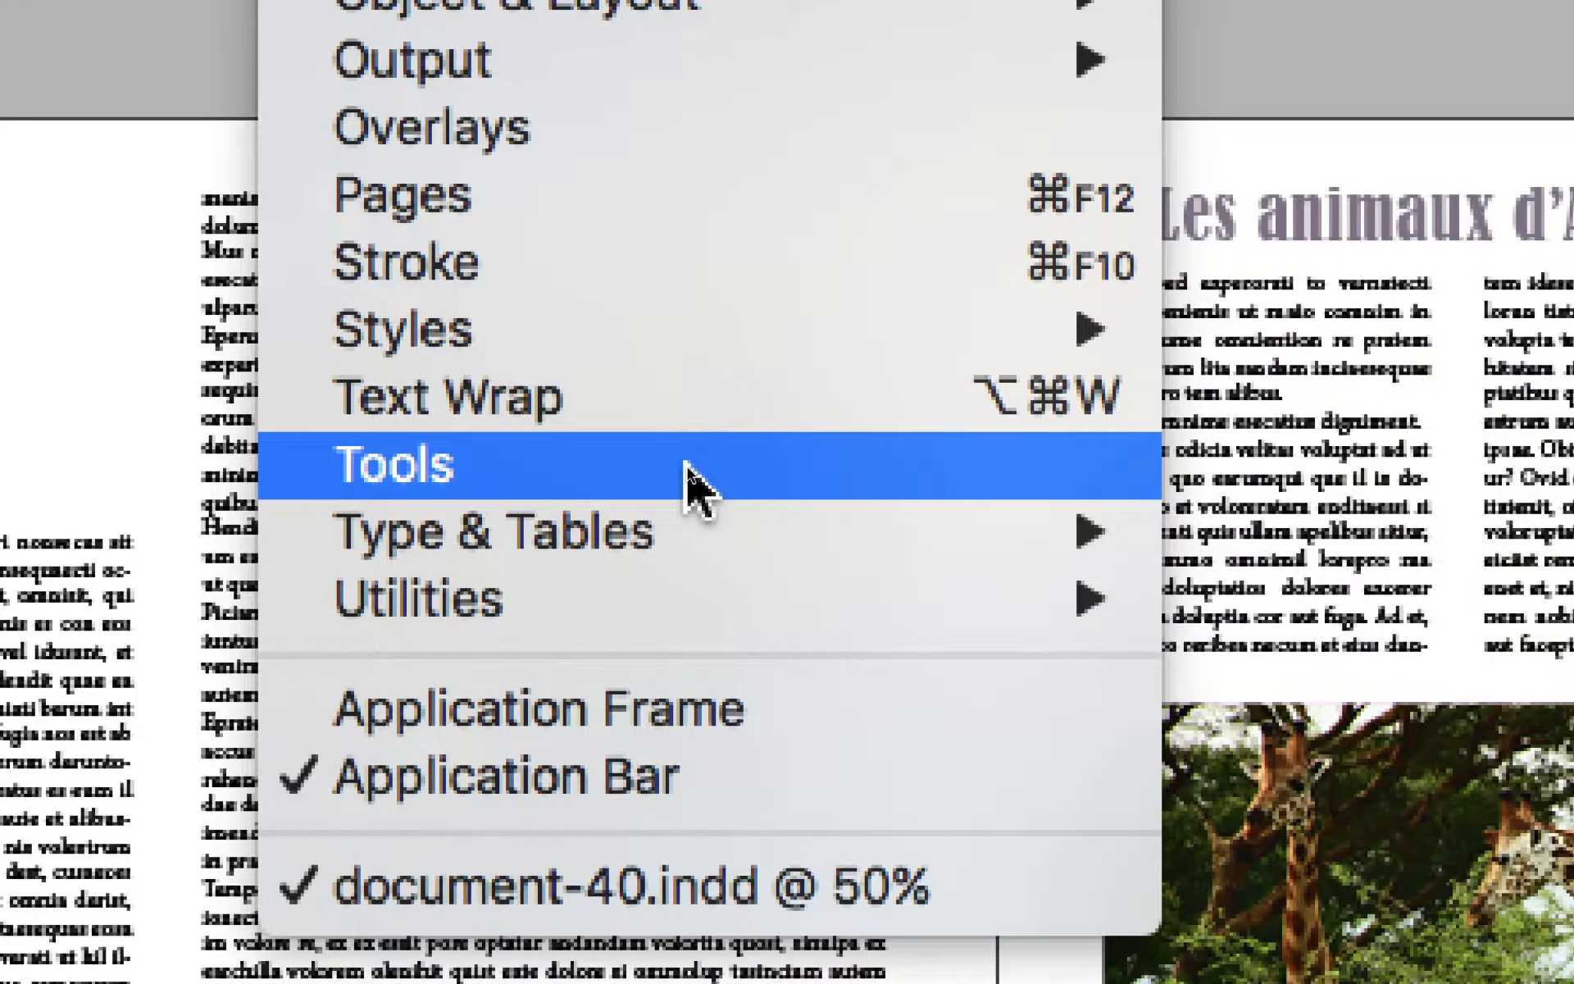
pyautogui.click(687, 465)
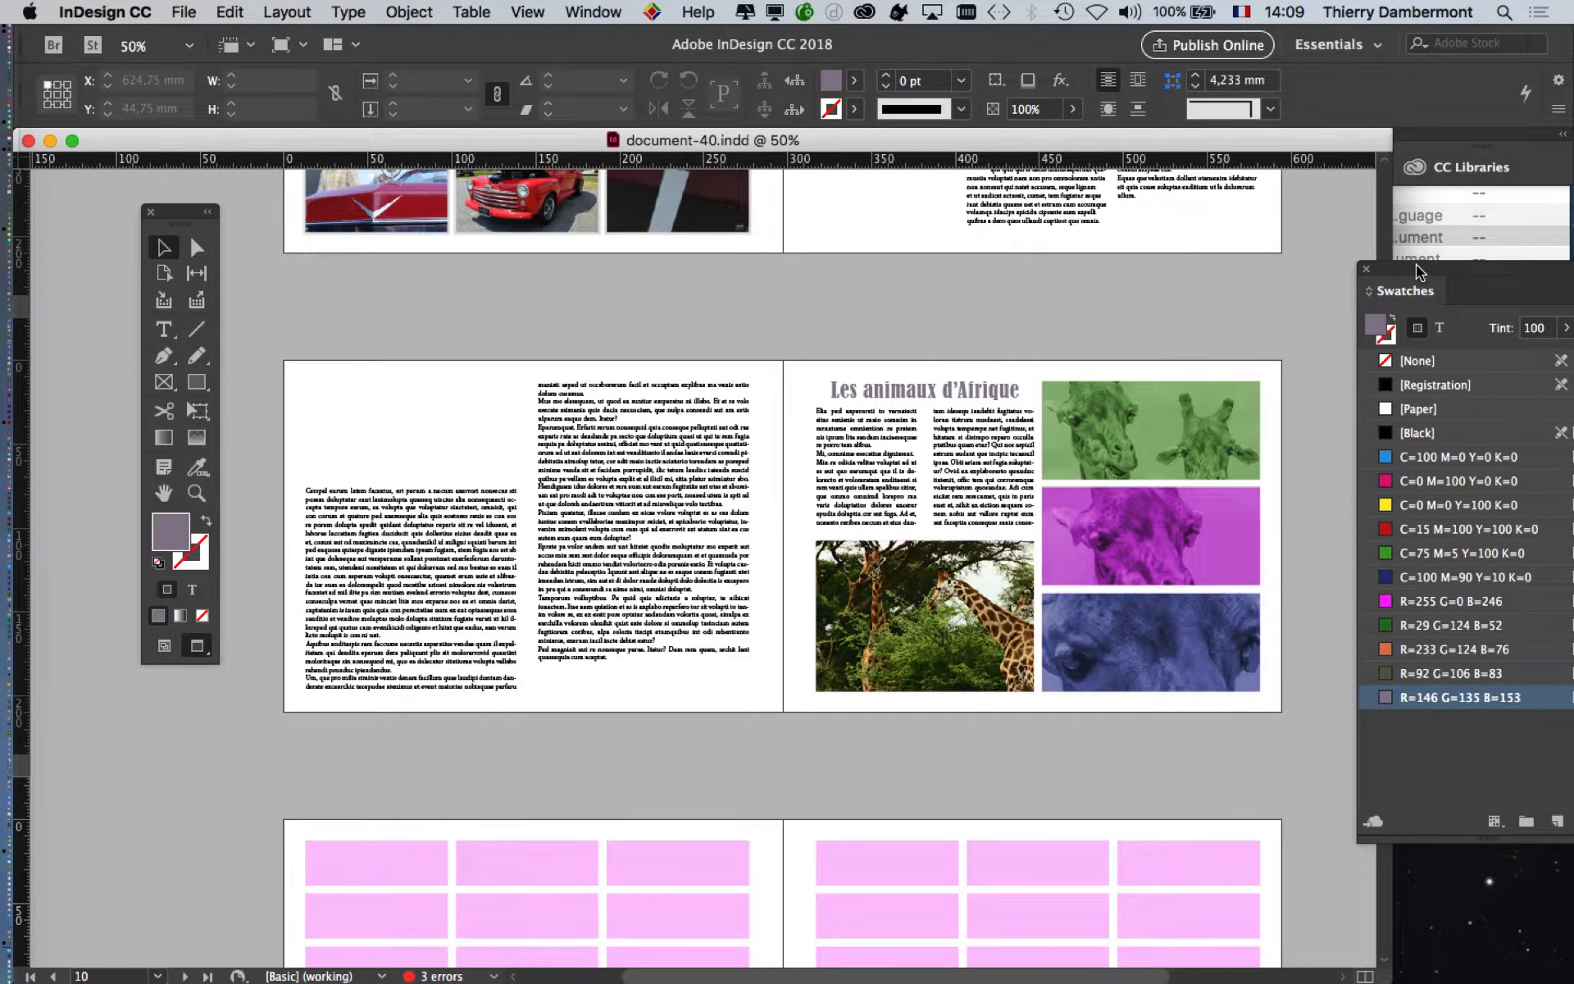
# Move the Swatches panel over the document and close it
pyautogui.moveTo(1415, 264); pyautogui.dragTo(1210, 258)
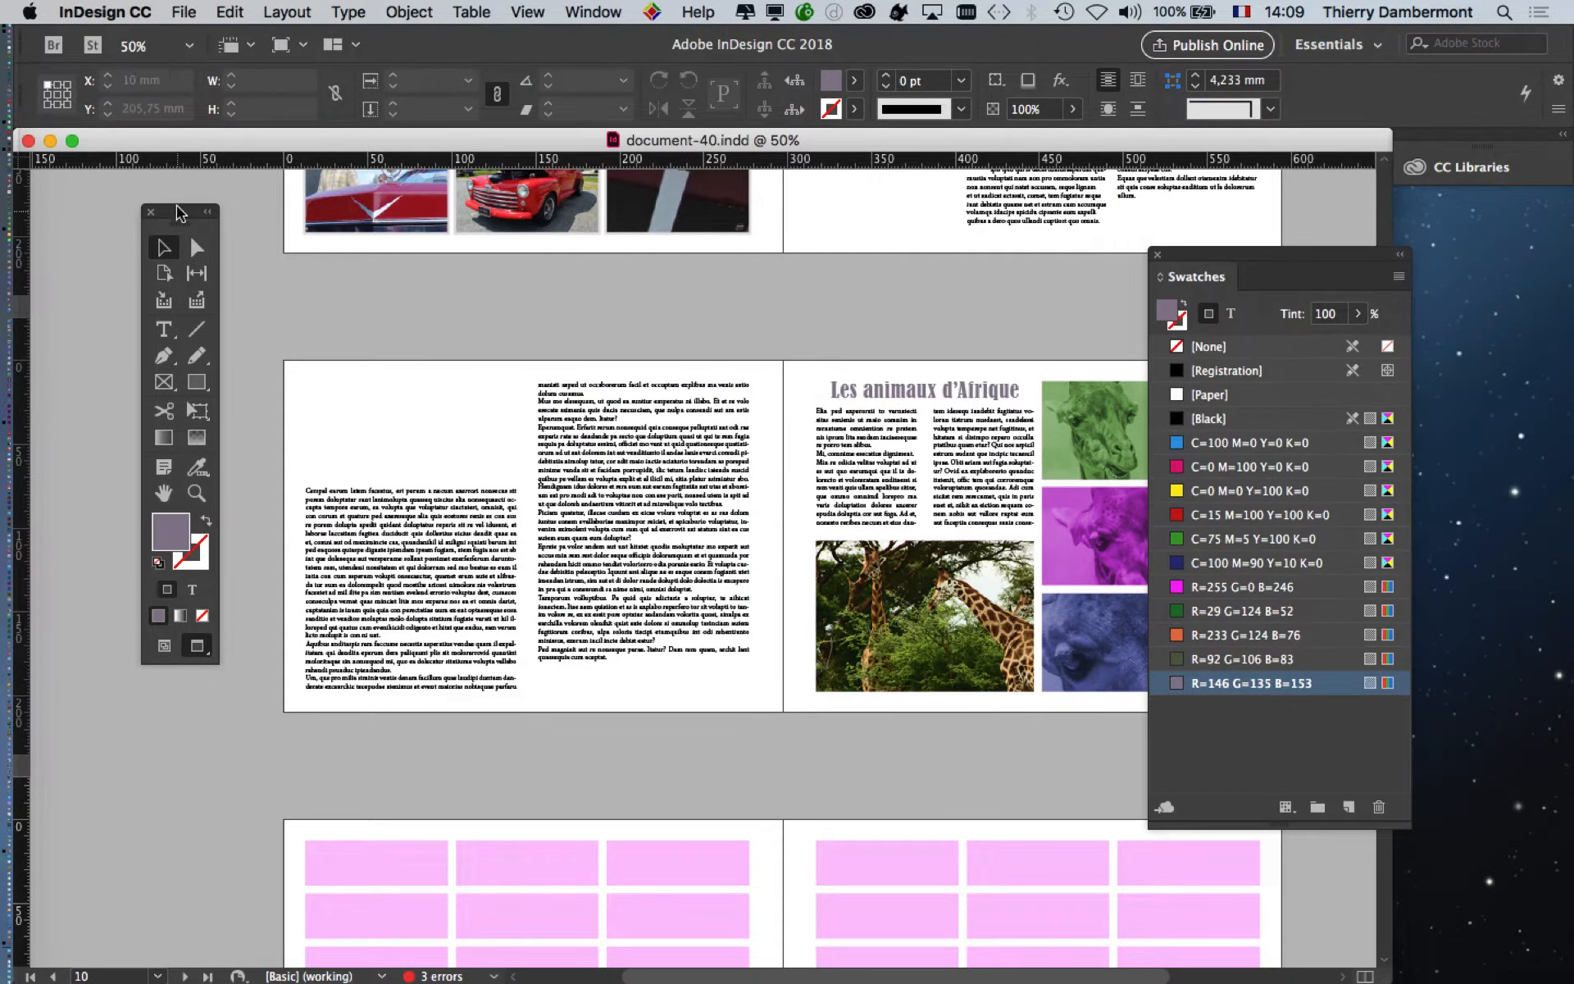
pyautogui.click(1156, 255)
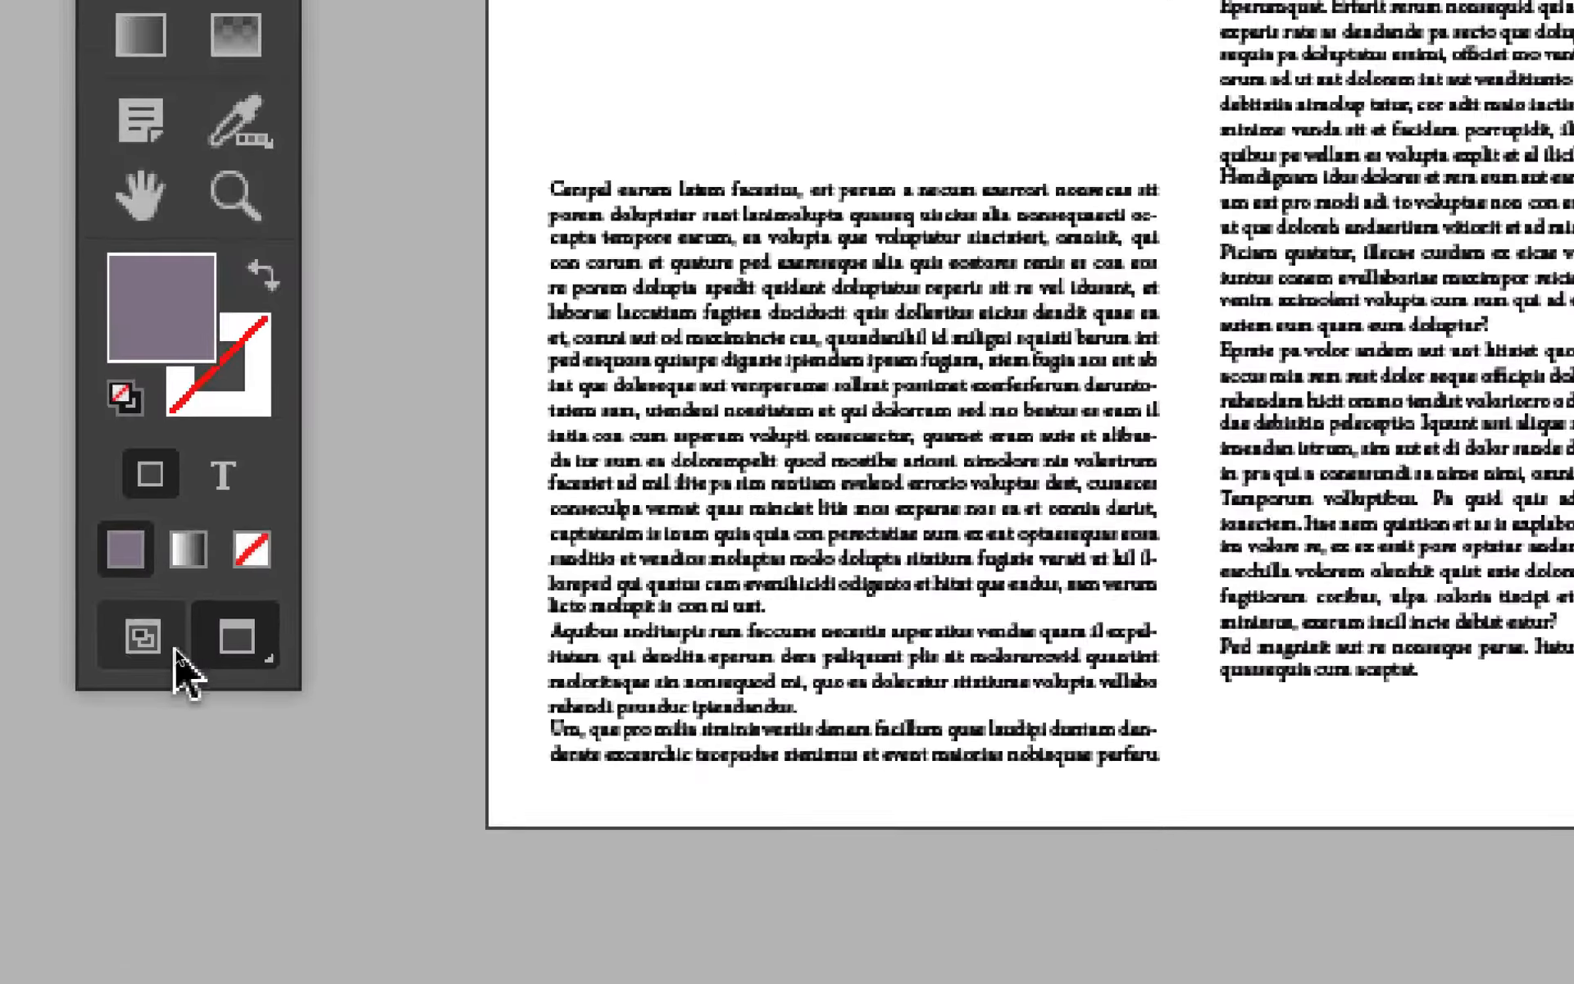
# Switch the document to Normal screen mode, toggling Preview on and off once to compare the two displays
pyautogui.click(172, 649)
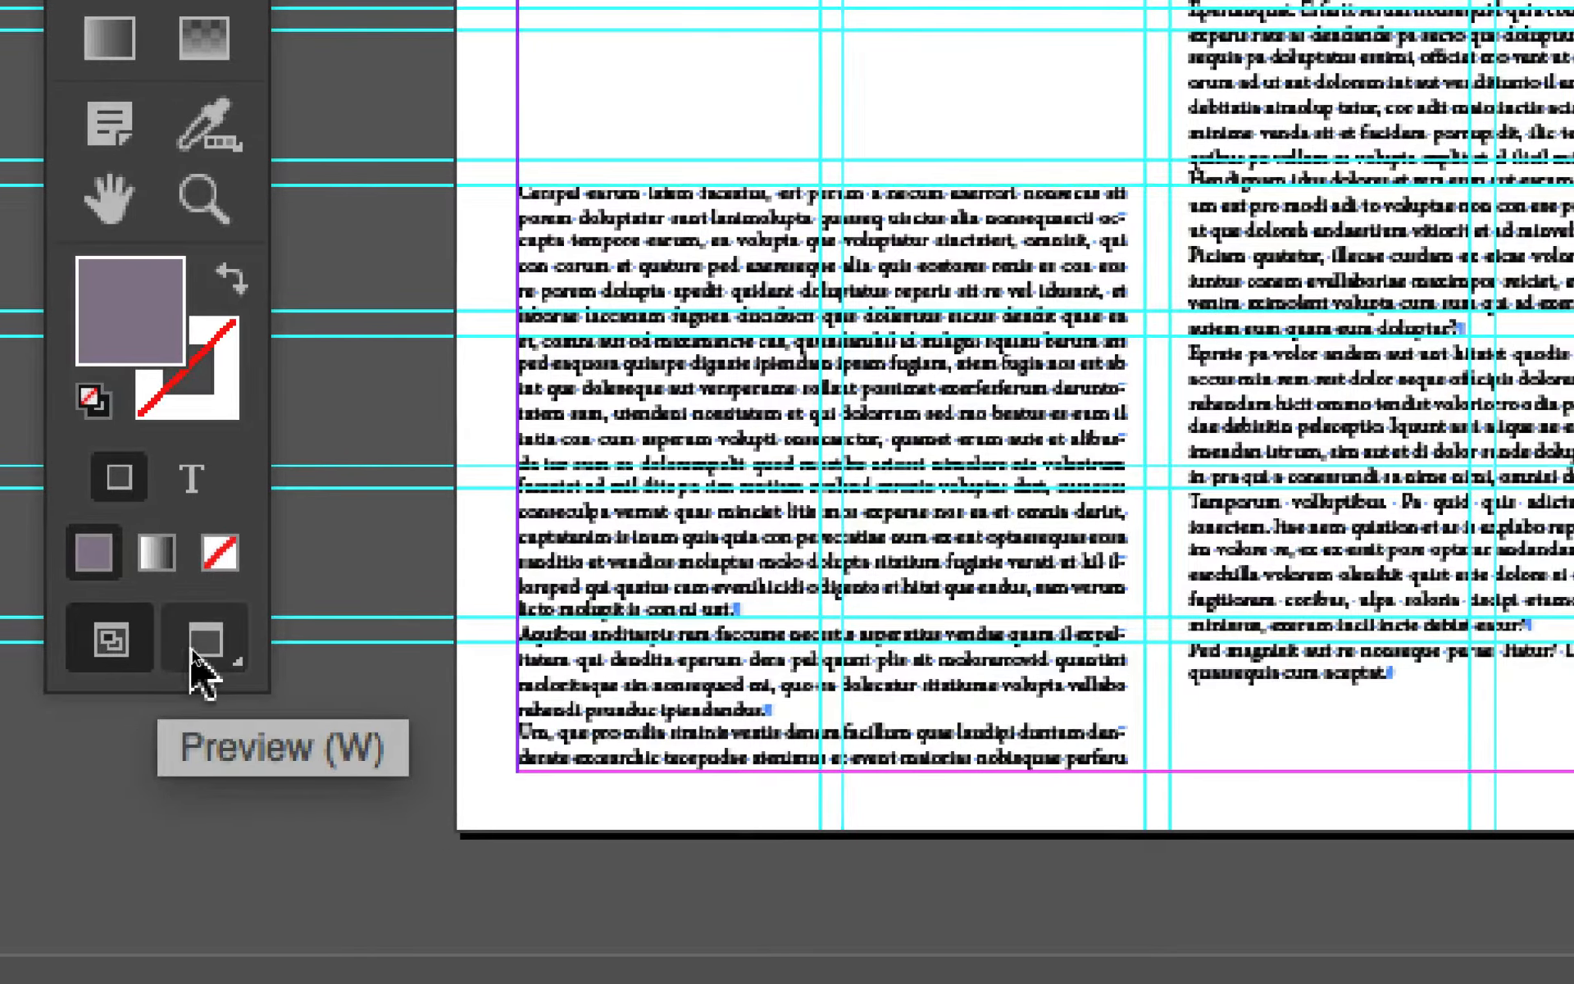
pyautogui.click(256, 643)
pyautogui.click(176, 647)
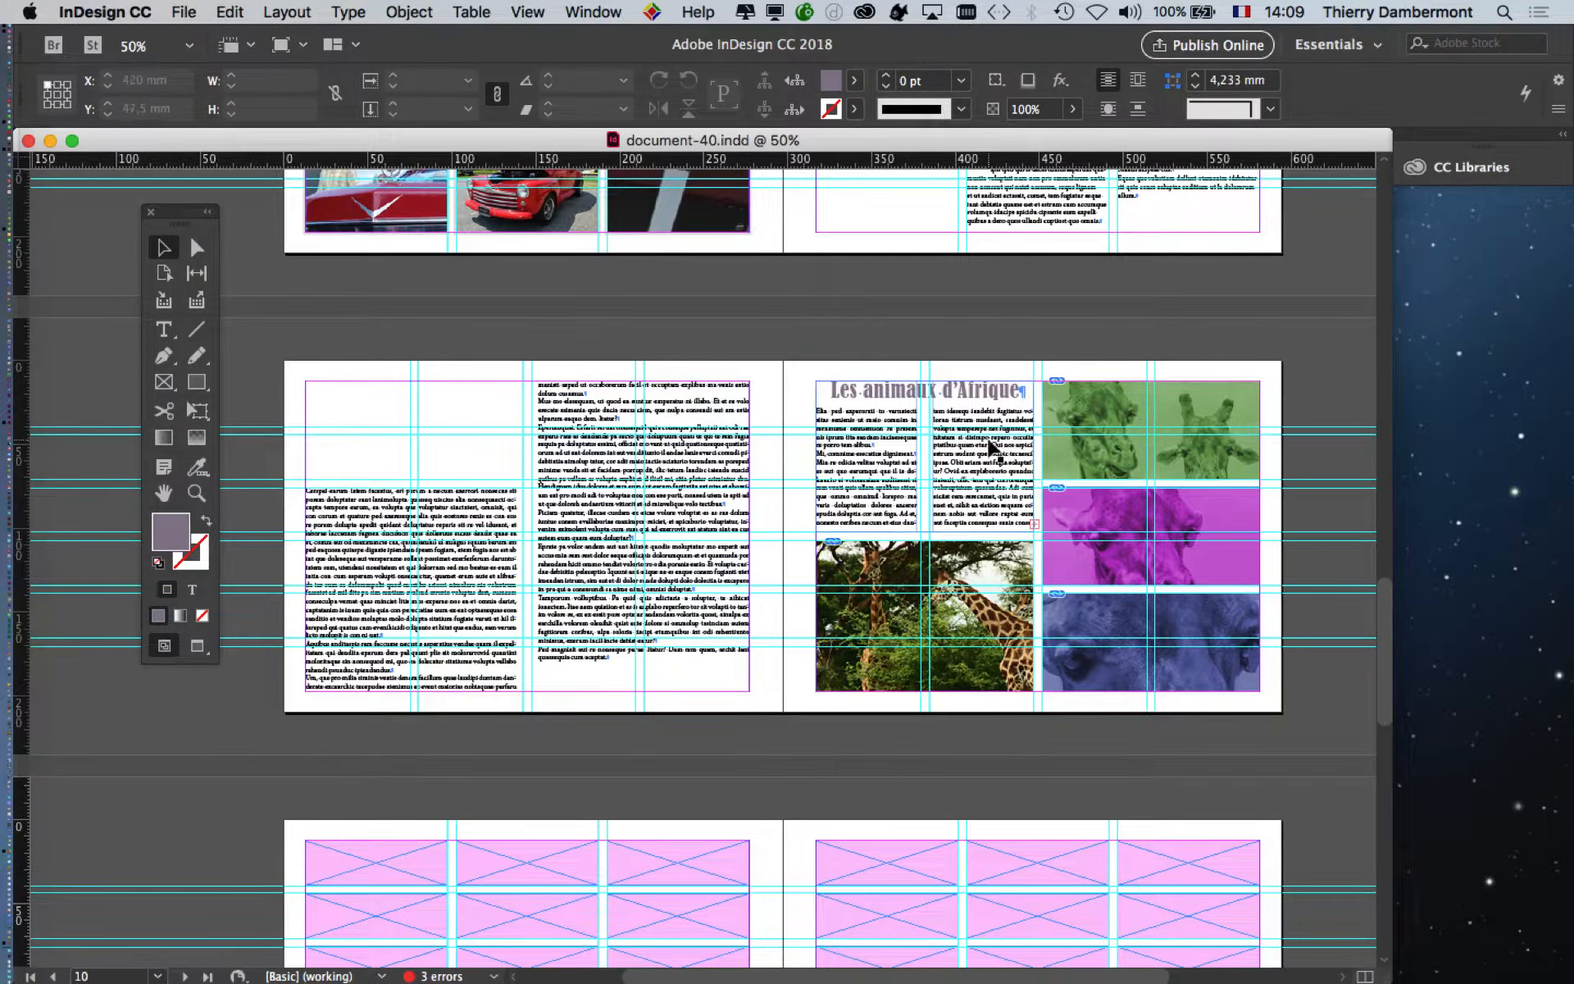
# Examine the guides and the grid of pink placeholder frames on the page 12 spread in Normal mode
pyautogui.scroll(-5, 996, 449)
pyautogui.scroll(-1, 998, 456)
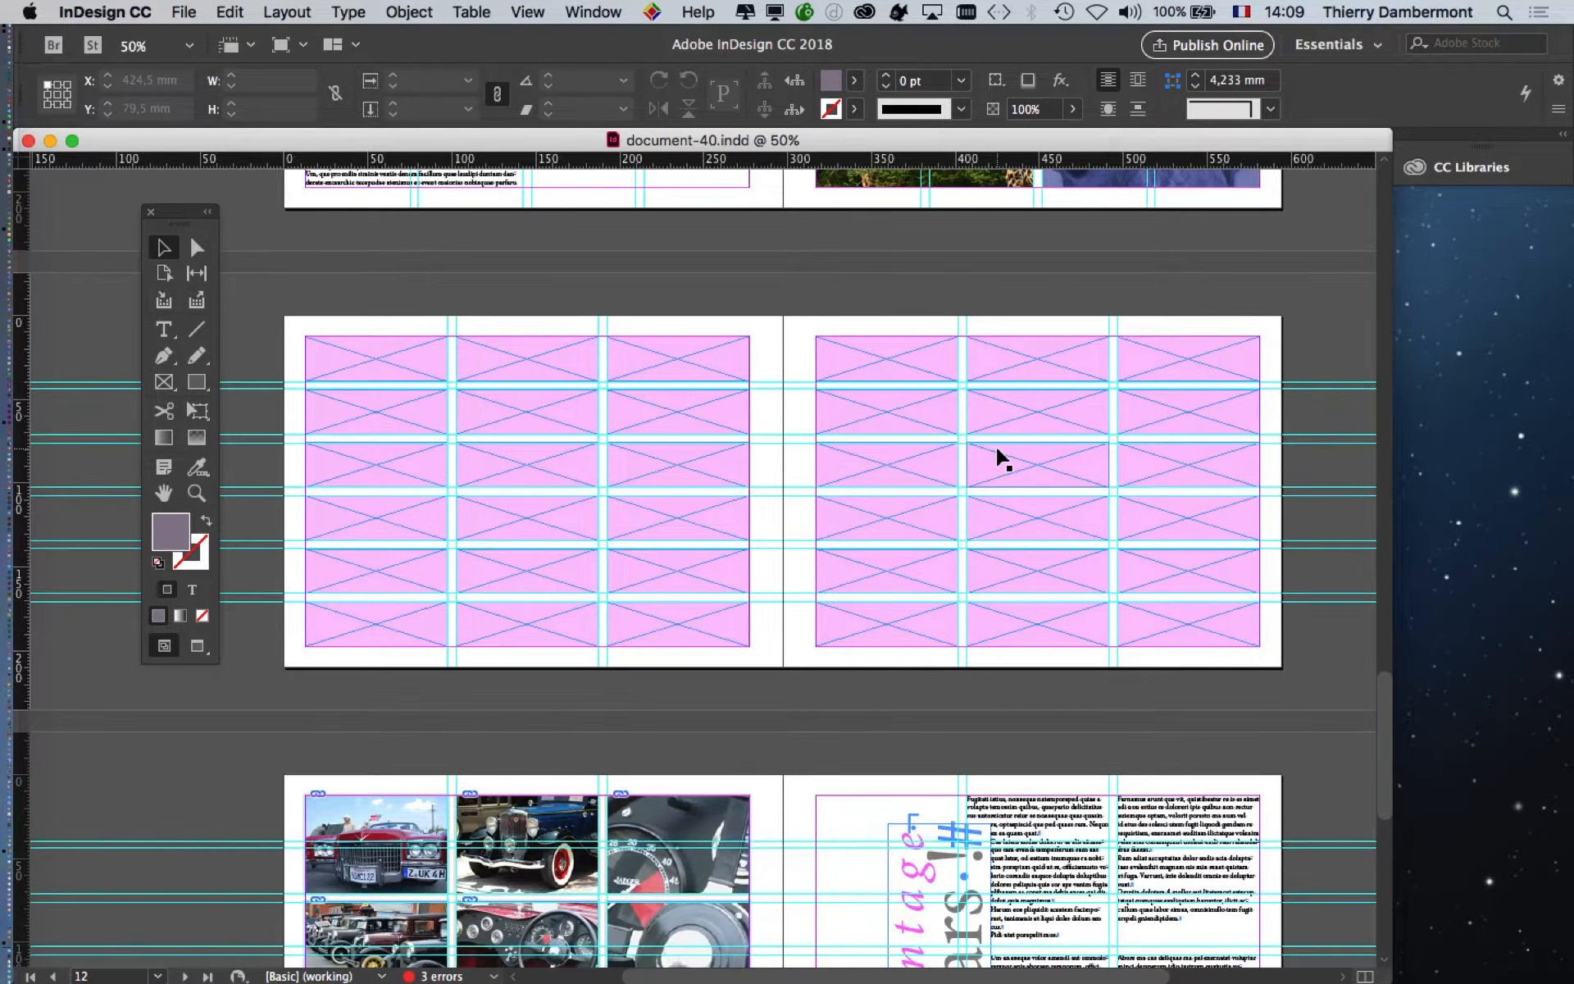
pyautogui.scroll(-1, 920, 443)
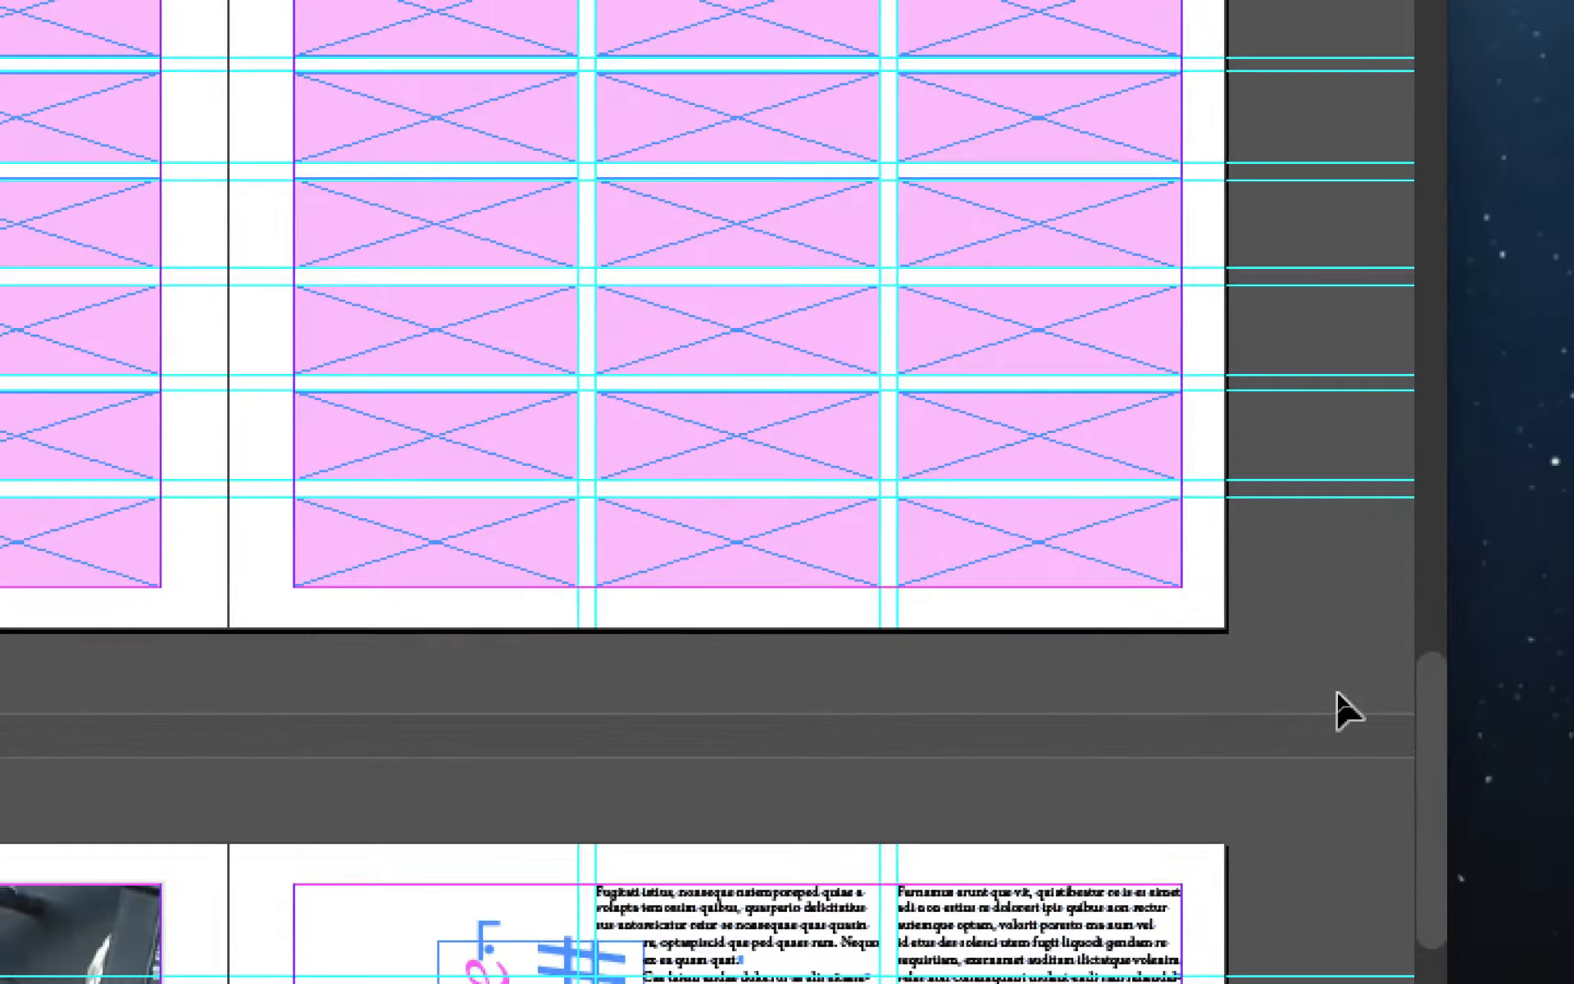
pyautogui.scroll(5, 1374, 677)
pyautogui.scroll(-4, 1374, 697)
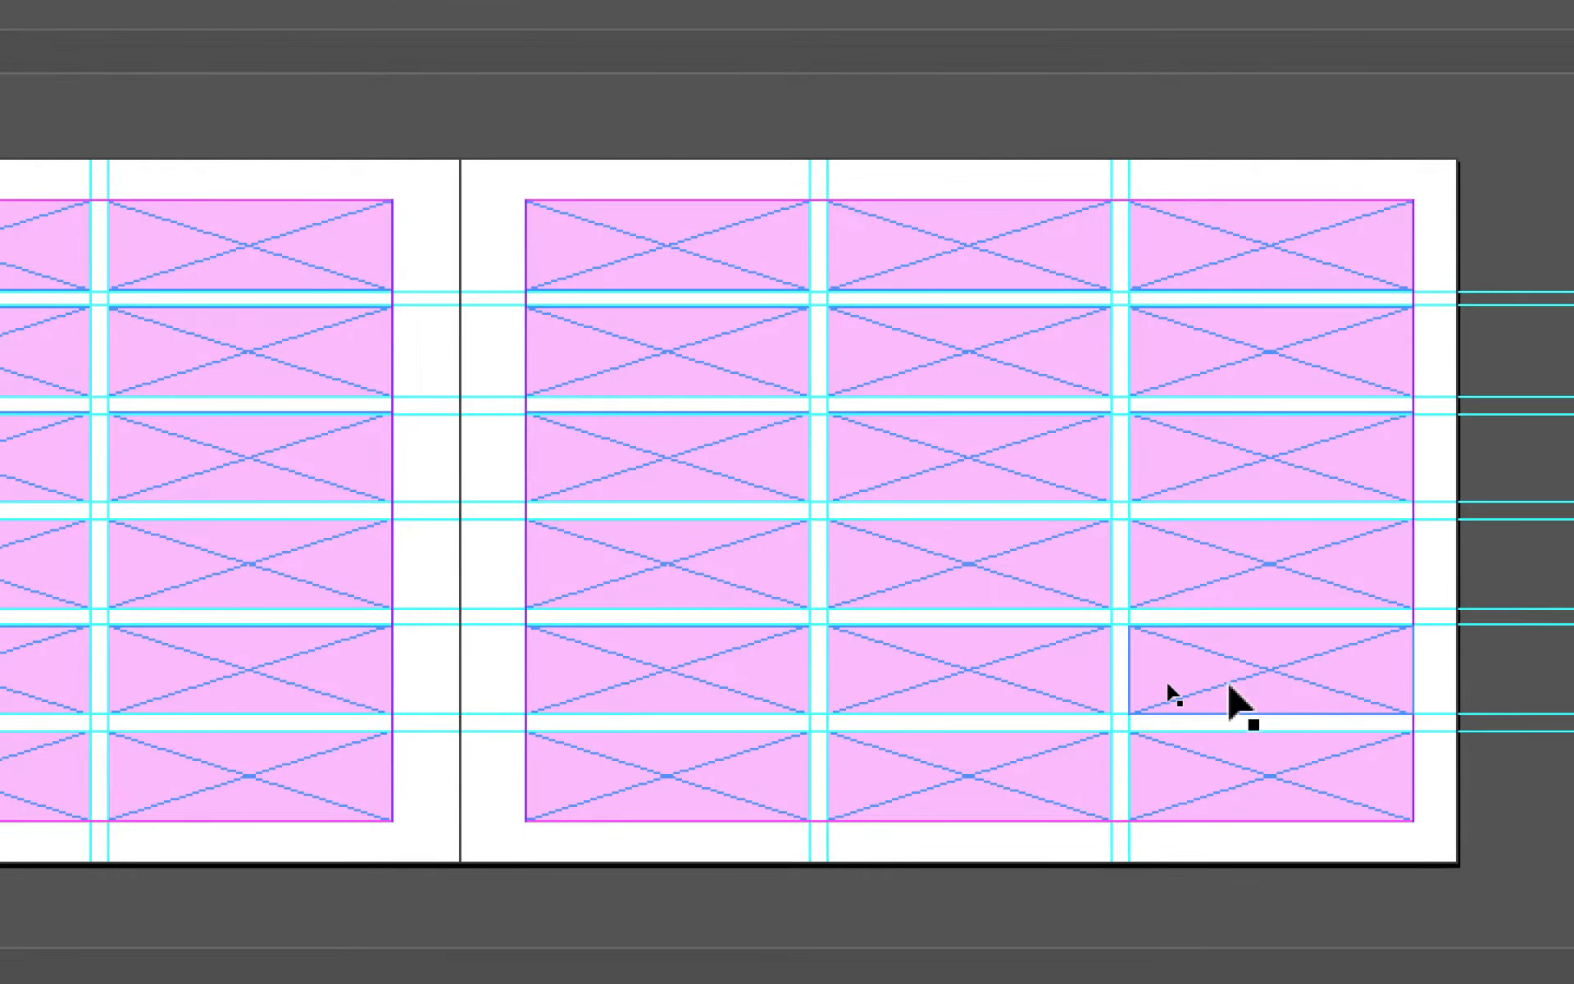
pyautogui.moveTo(1234, 729); pyautogui.dragTo(1154, 412)
pyautogui.click(1137, 630)
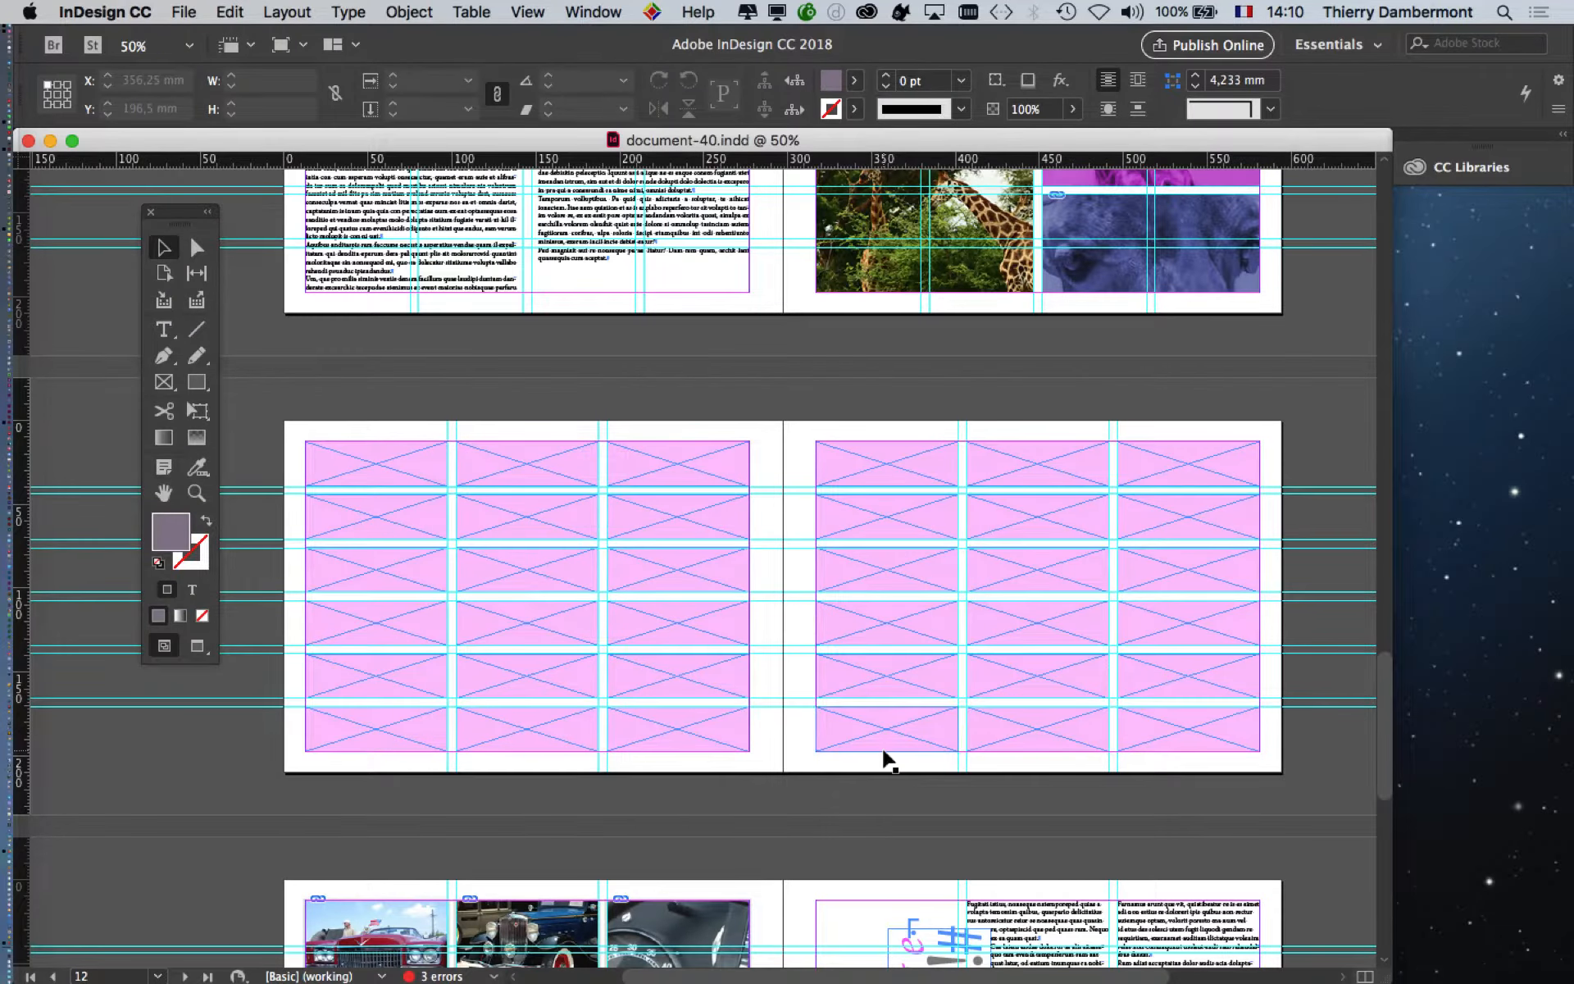
pyautogui.scroll(3, 887, 758)
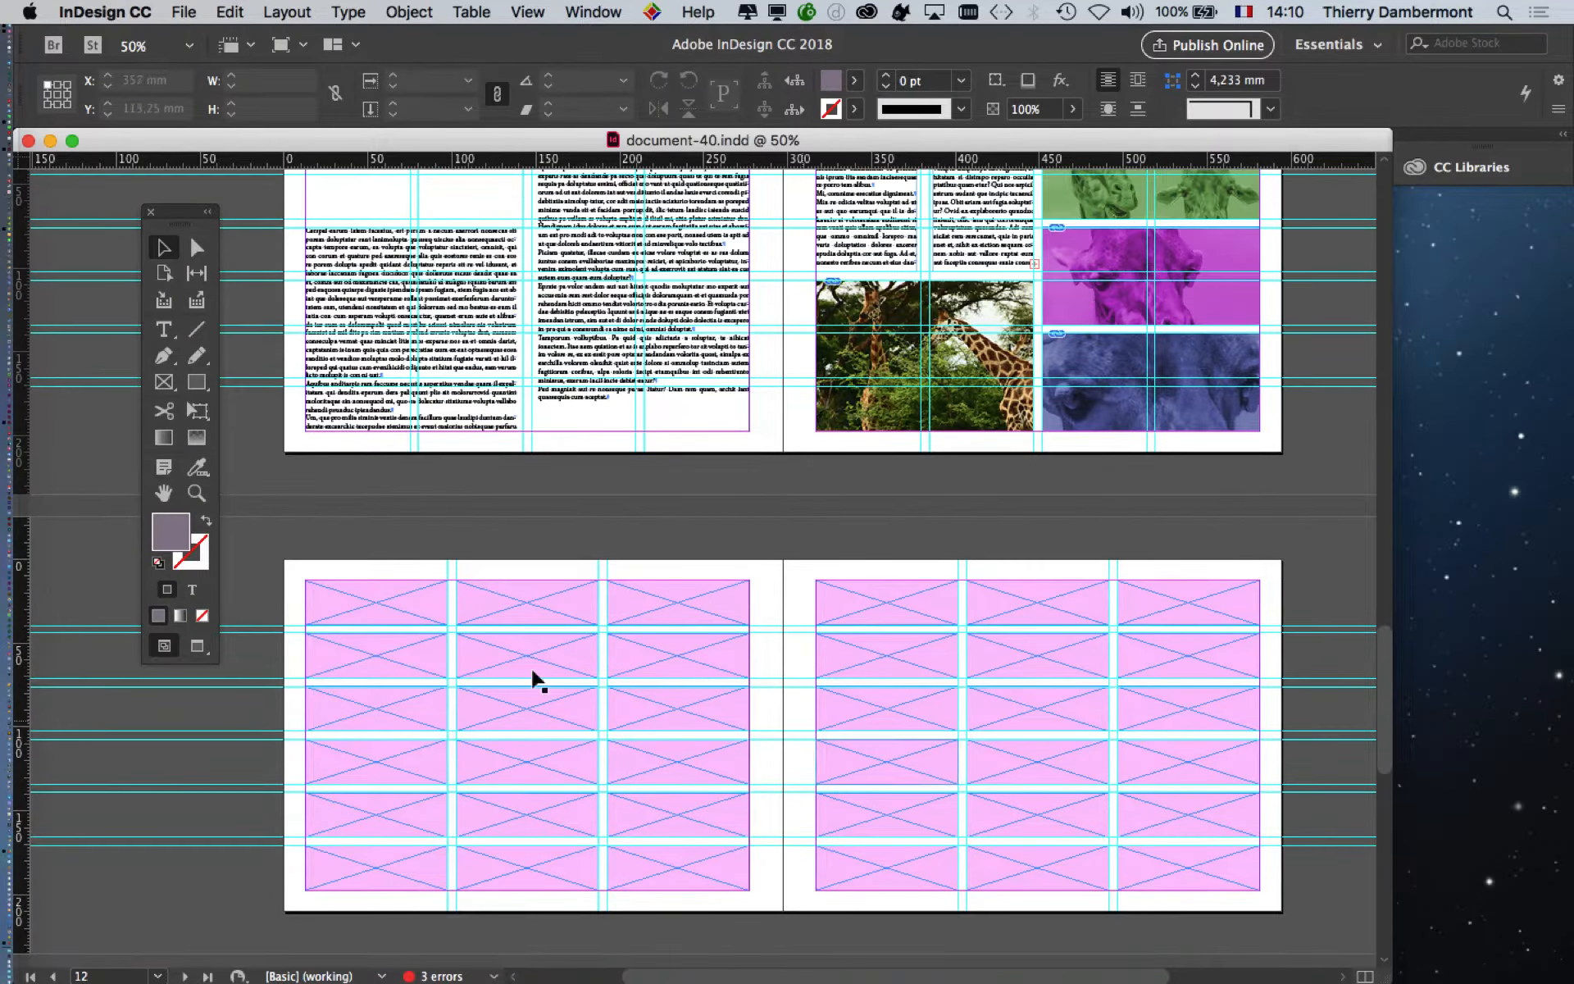
# Toggle the screen mode repeatedly between Preview and Normal, finishing in Preview
pyautogui.click(197, 646)
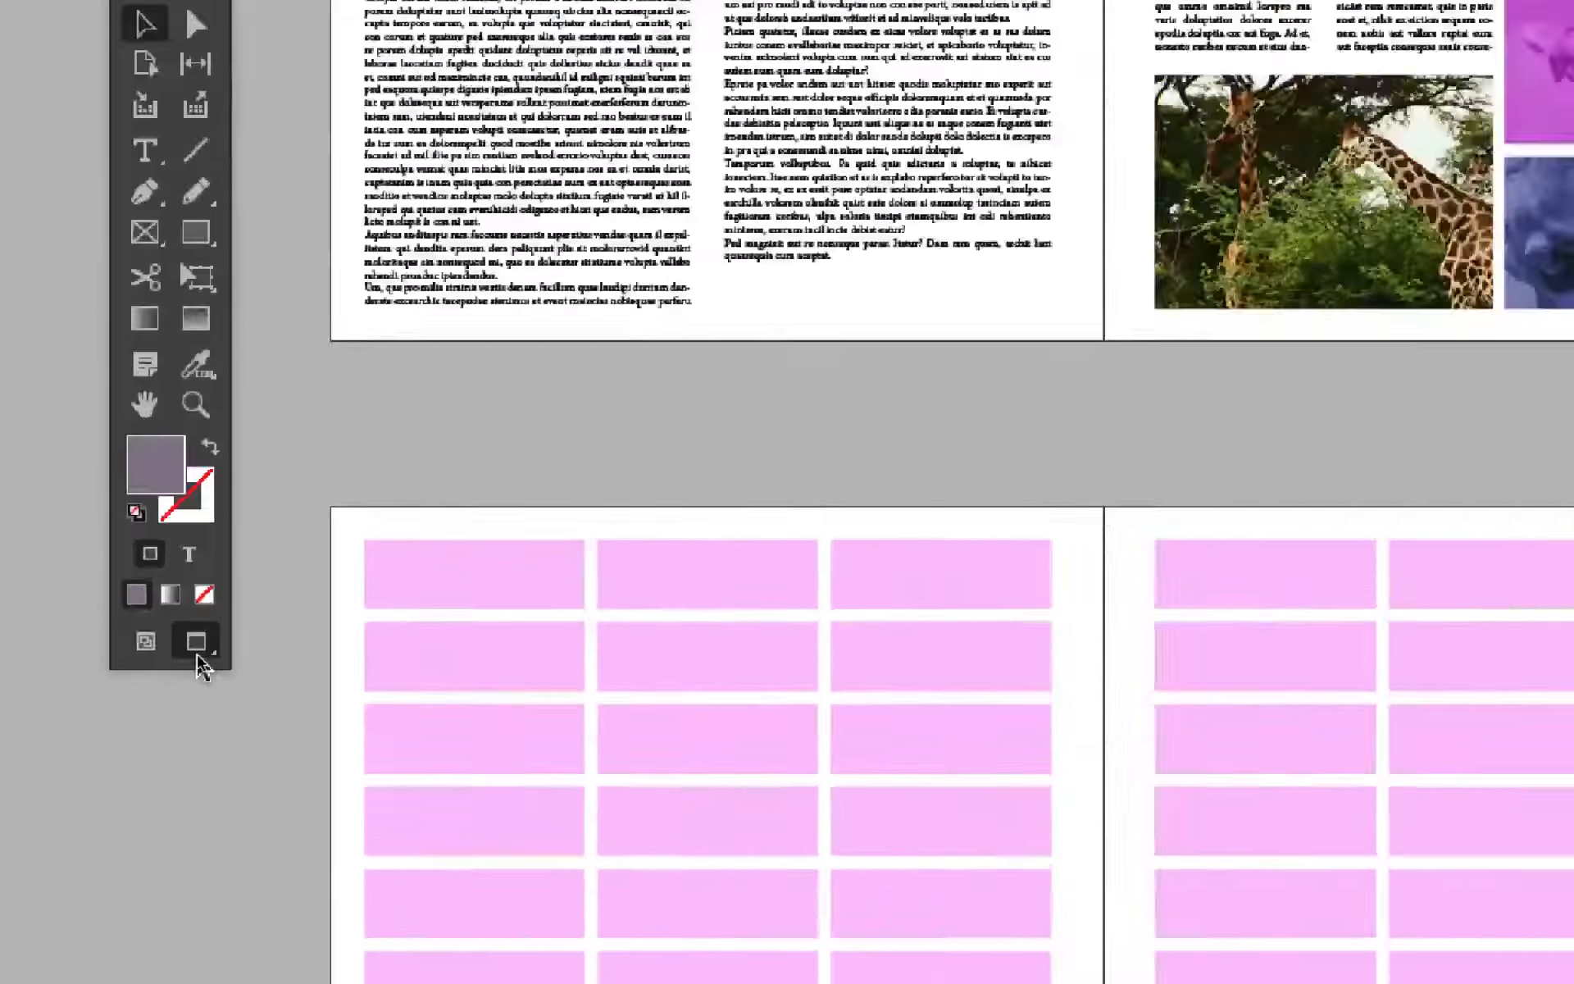
pyautogui.press('w')
pyautogui.press('w')
pyautogui.press('w')
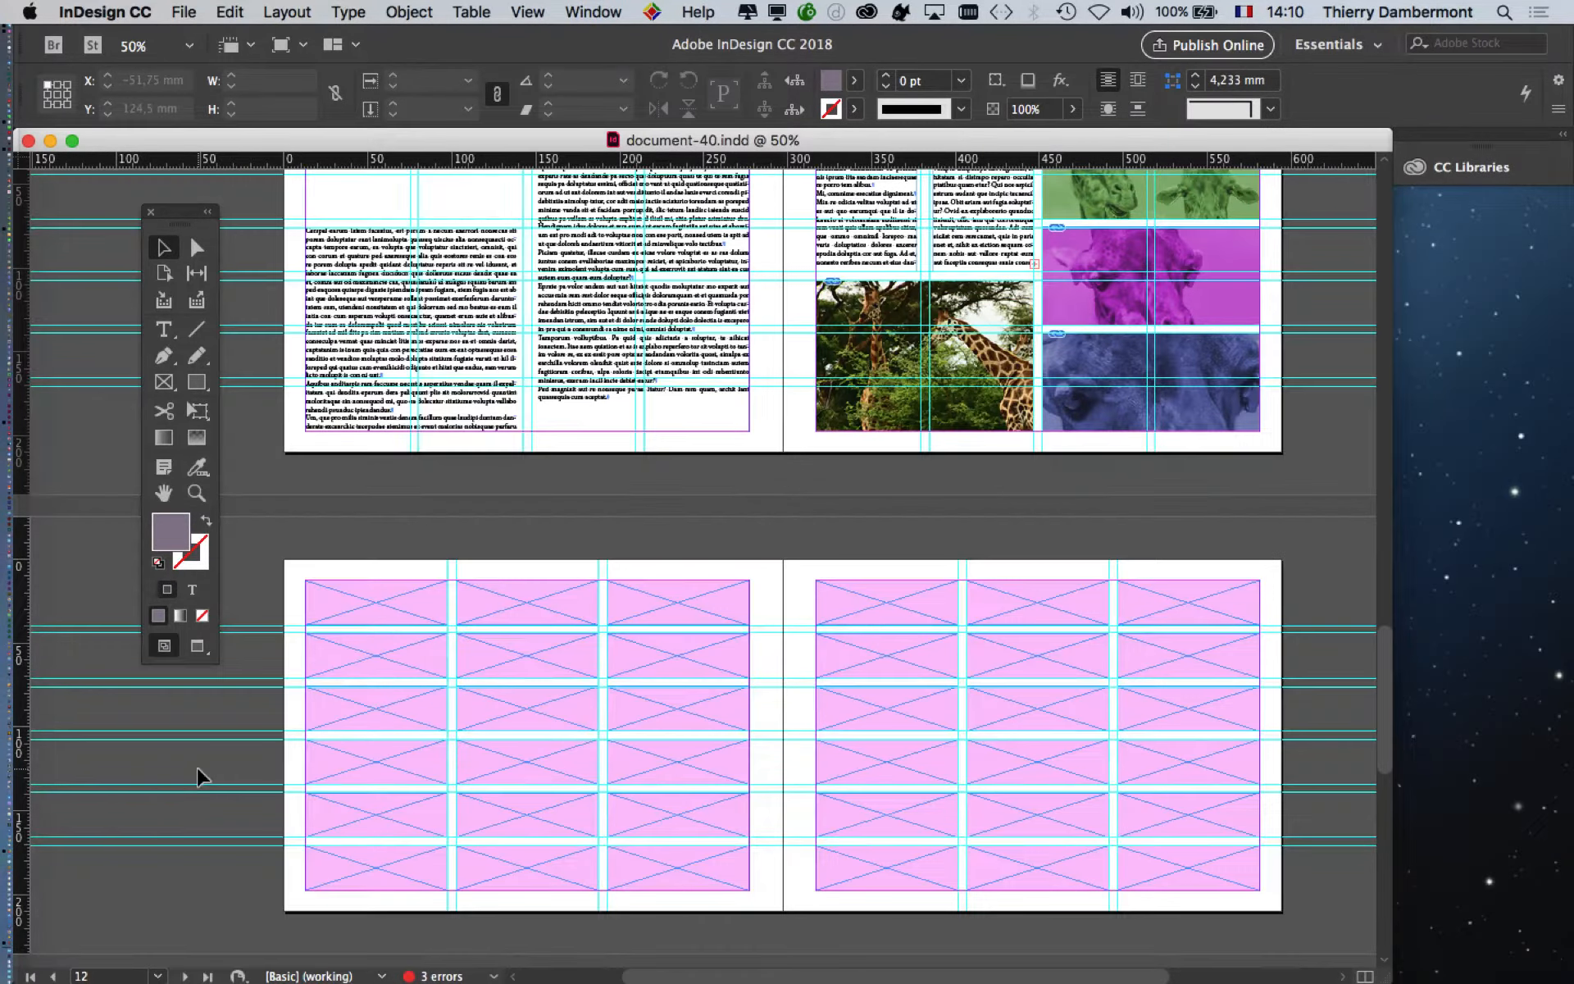
pyautogui.press('w')
# Review the finished layouts in Preview mode from the page 12 spread back to the page 2 spread
pyautogui.scroll(10, 453, 720)
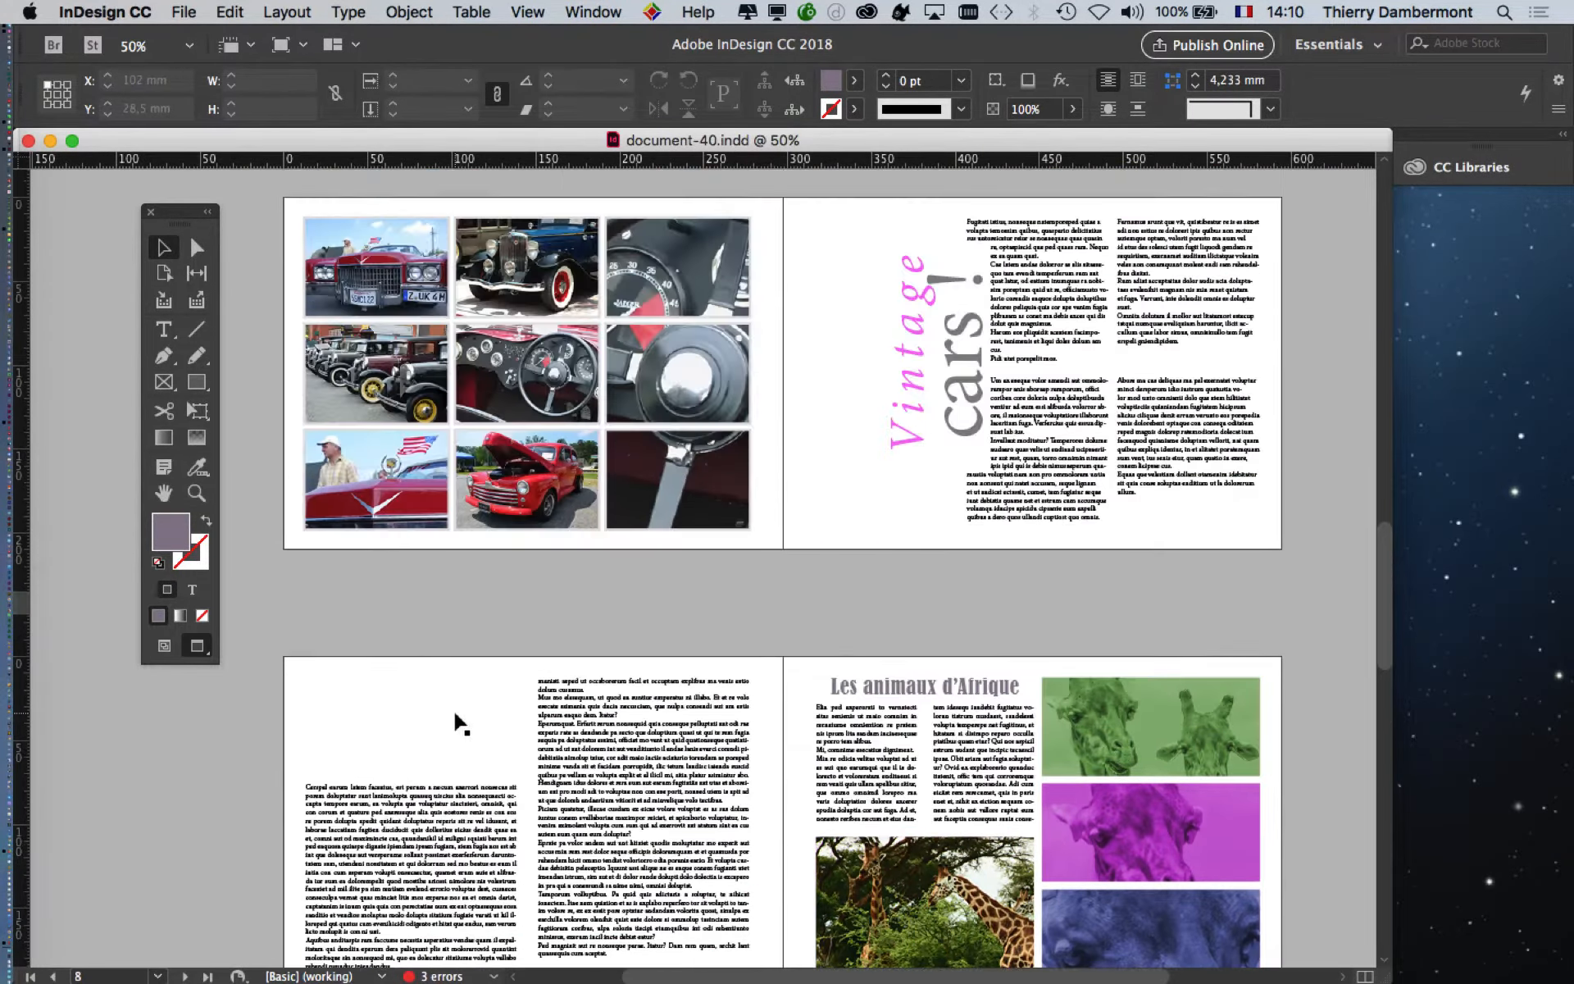
pyautogui.scroll(4, 457, 718)
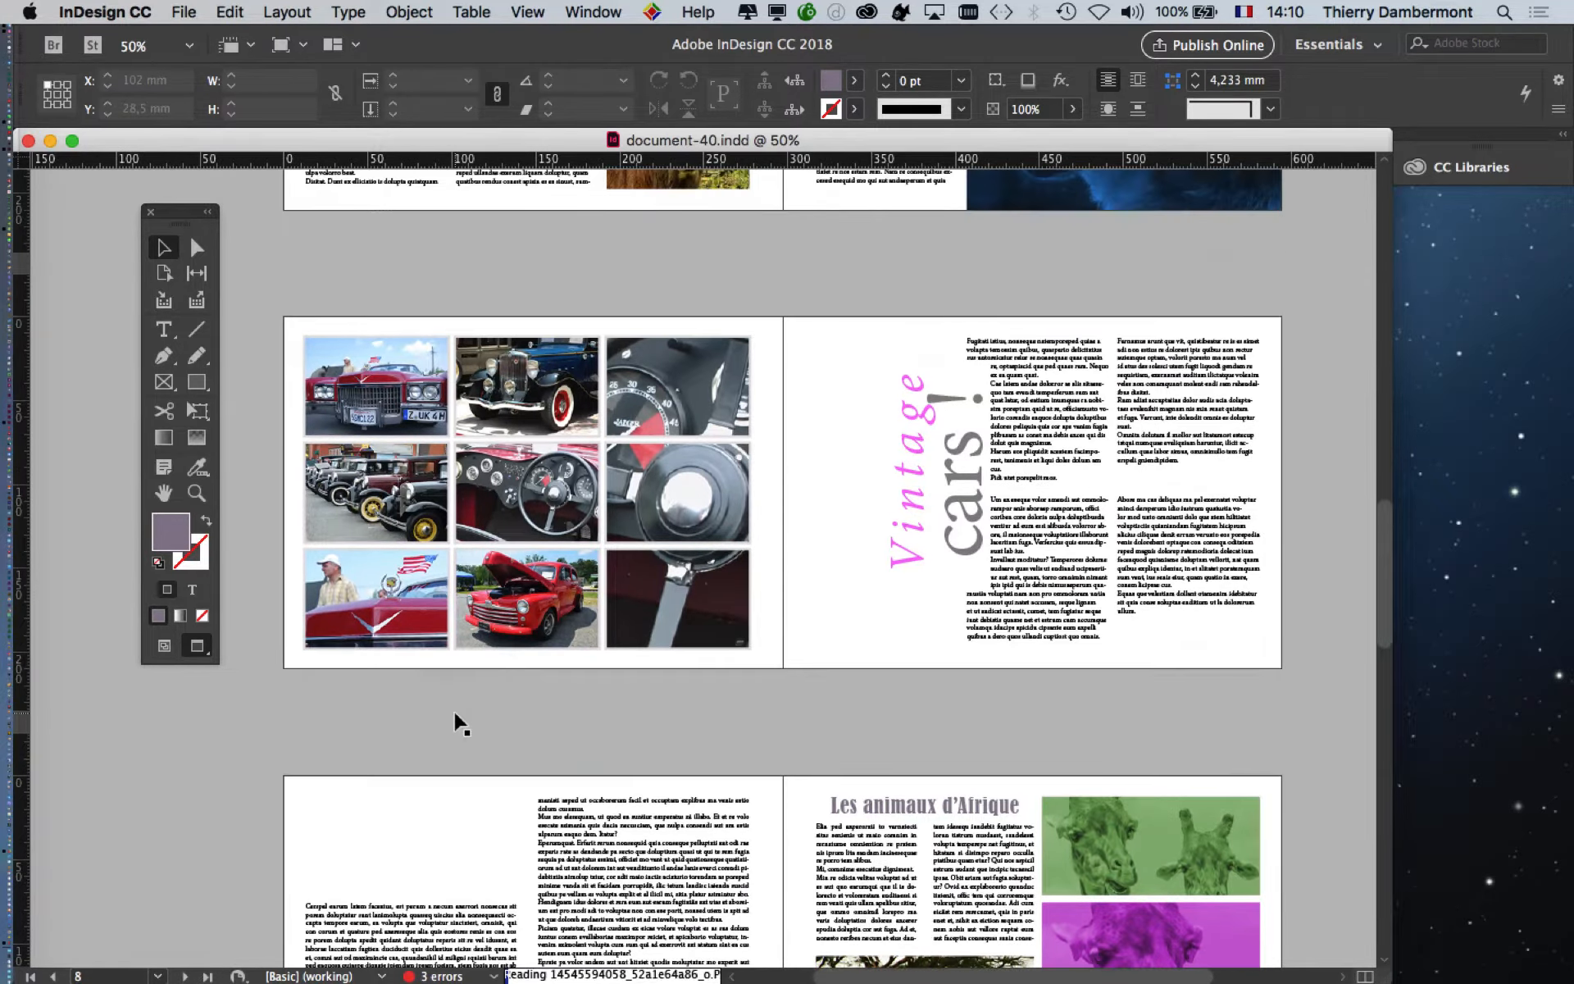
pyautogui.scroll(8, 457, 721)
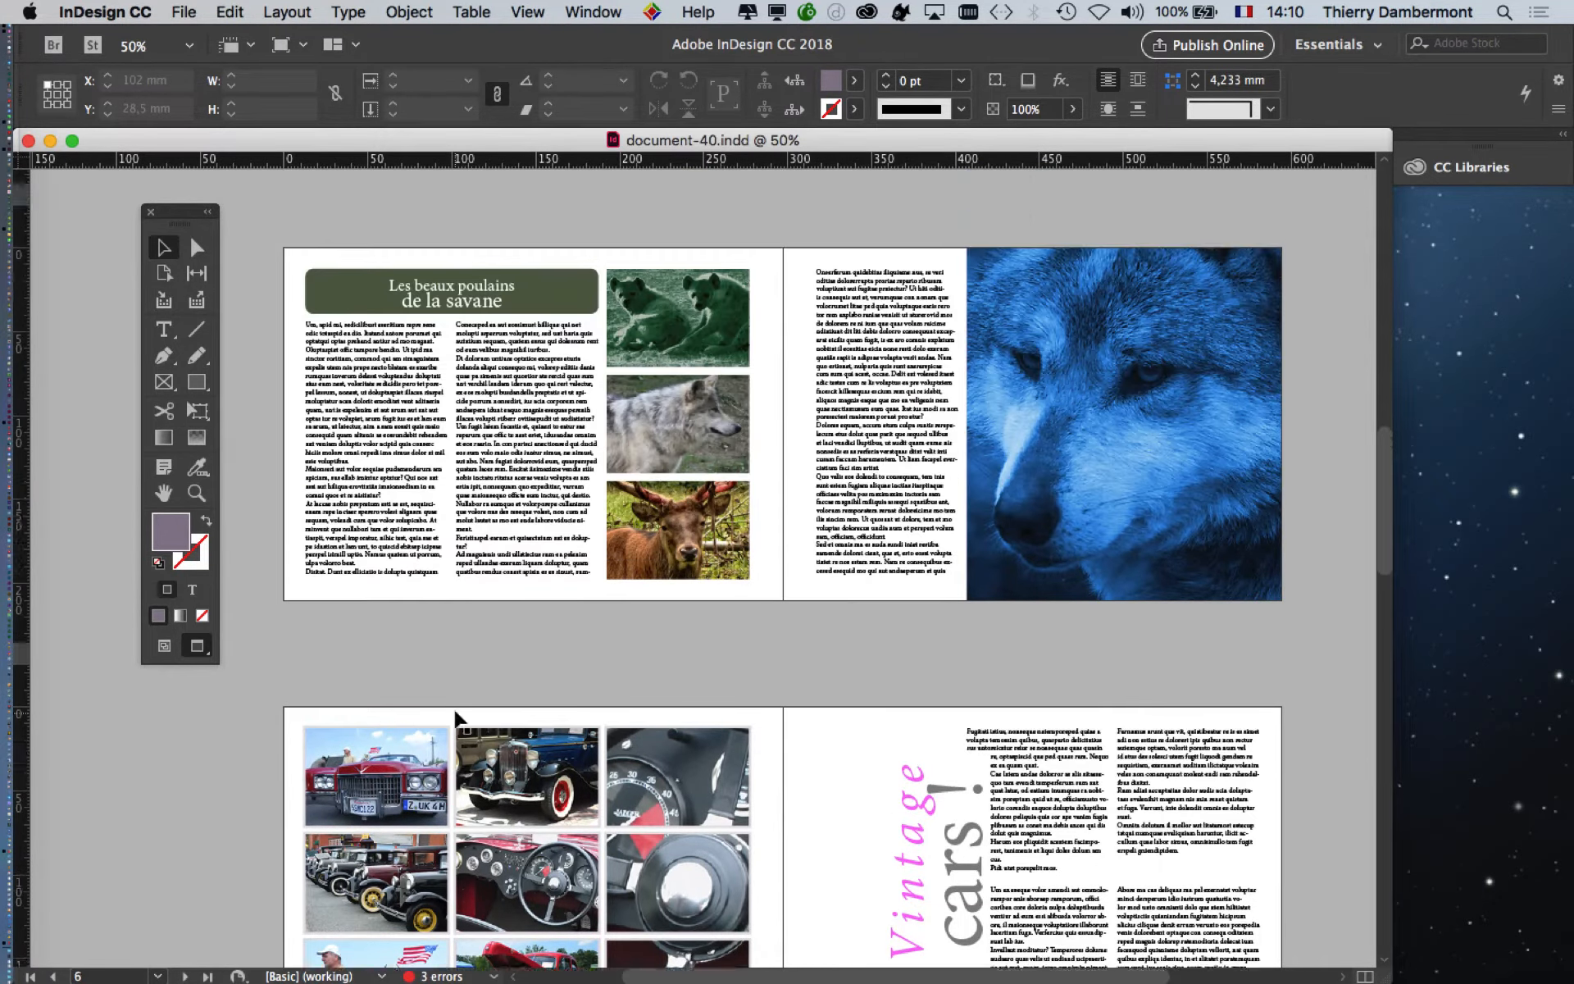
pyautogui.scroll(6, 444, 705)
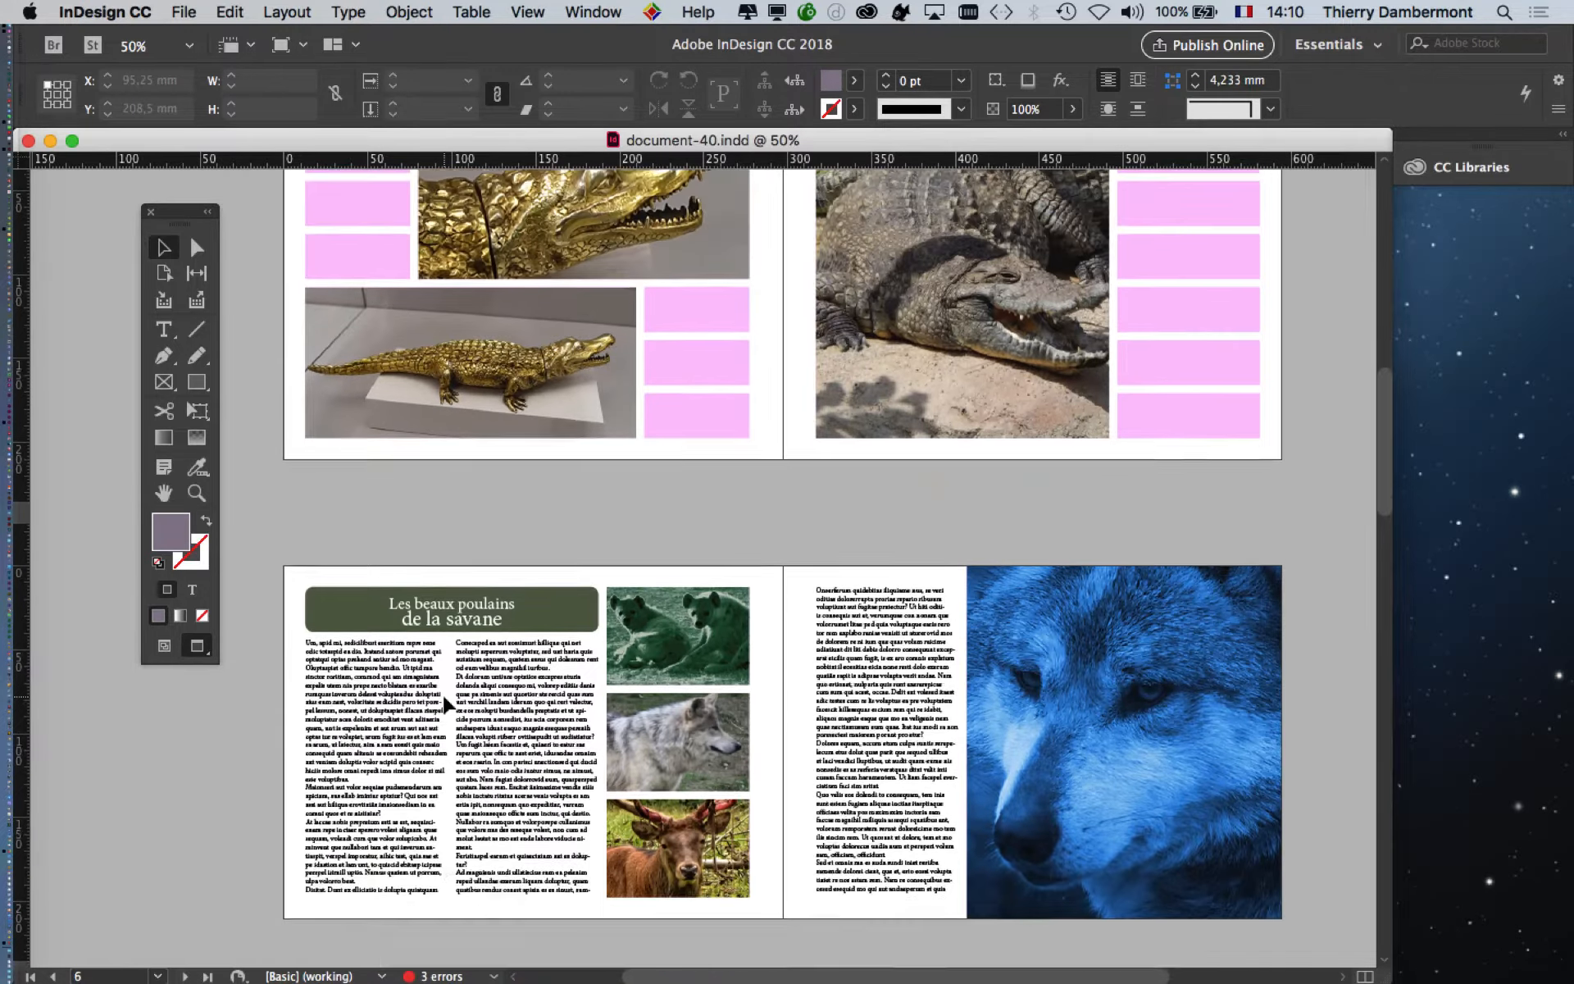
pyautogui.scroll(6, 443, 705)
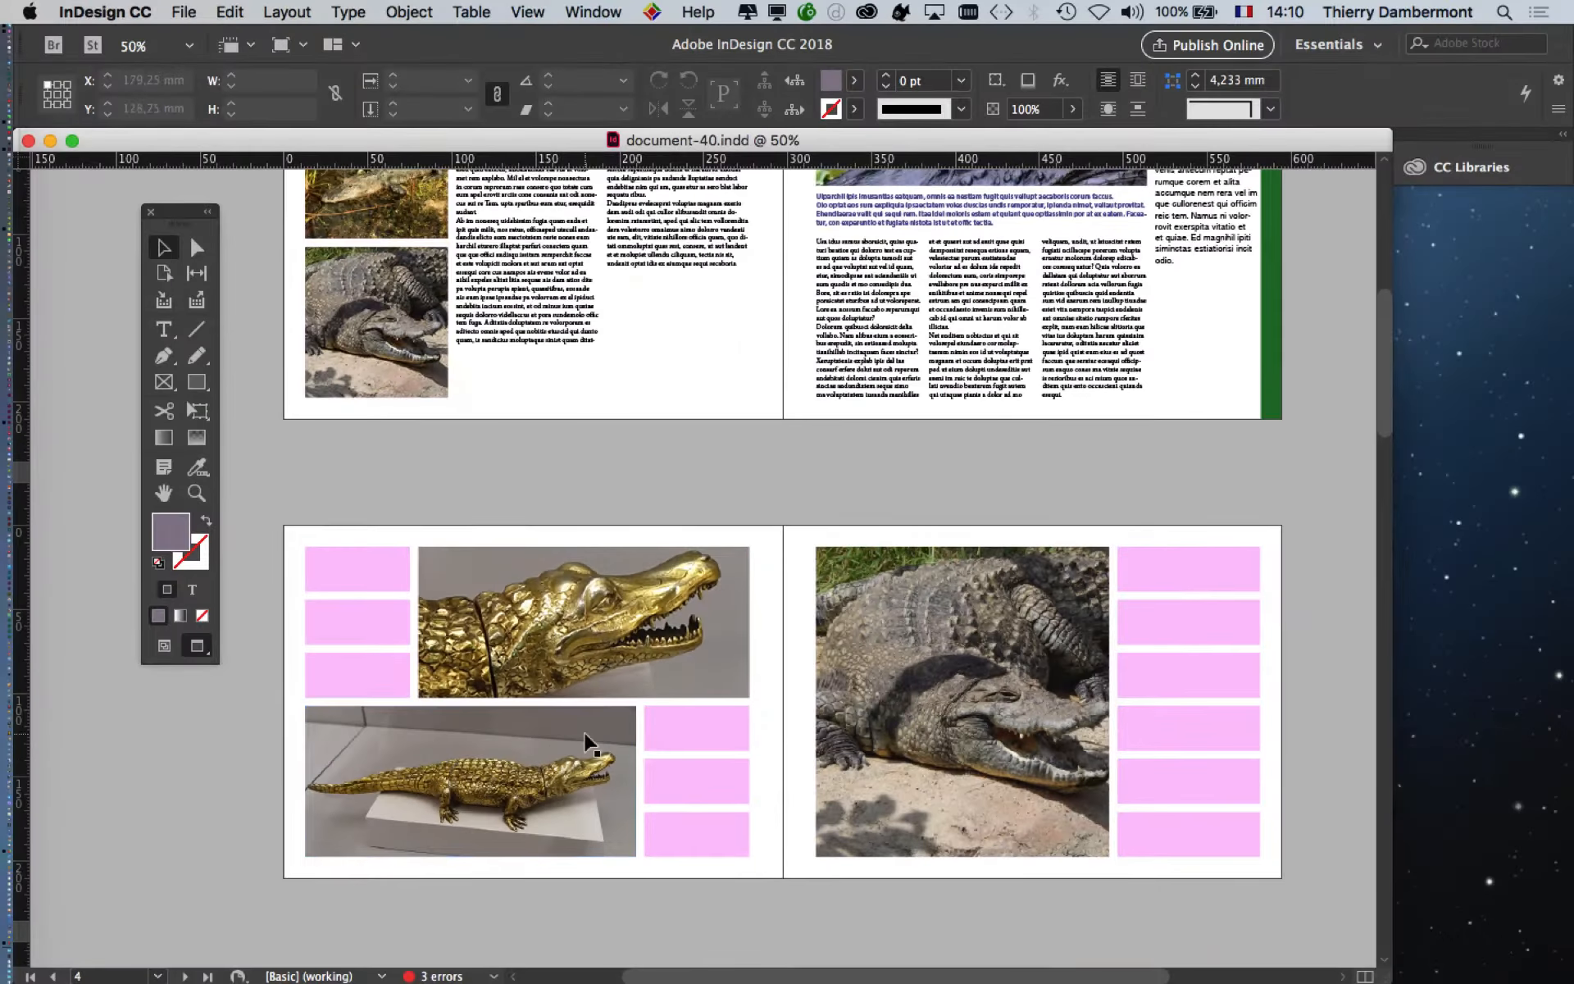
pyautogui.scroll(9, 710, 544)
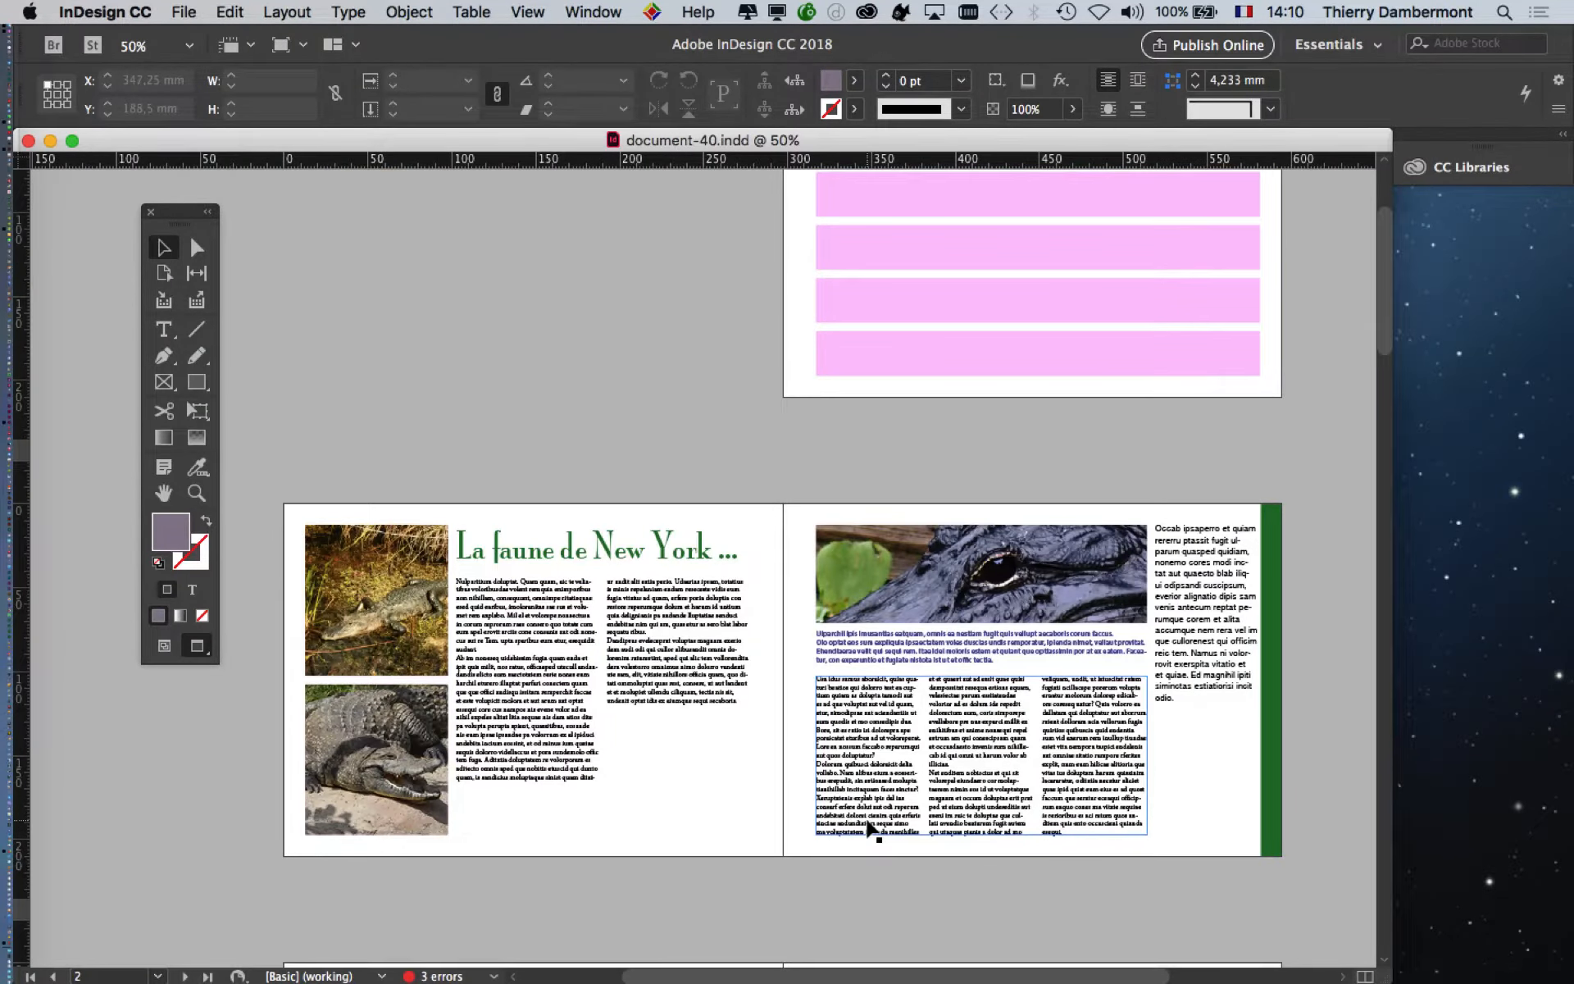
# Review the spreads in Preview mode from the page 2 spread down to the page 12 spread of pink placeholder frames
pyautogui.scroll(-5, 868, 828)
pyautogui.scroll(-15, 868, 828)
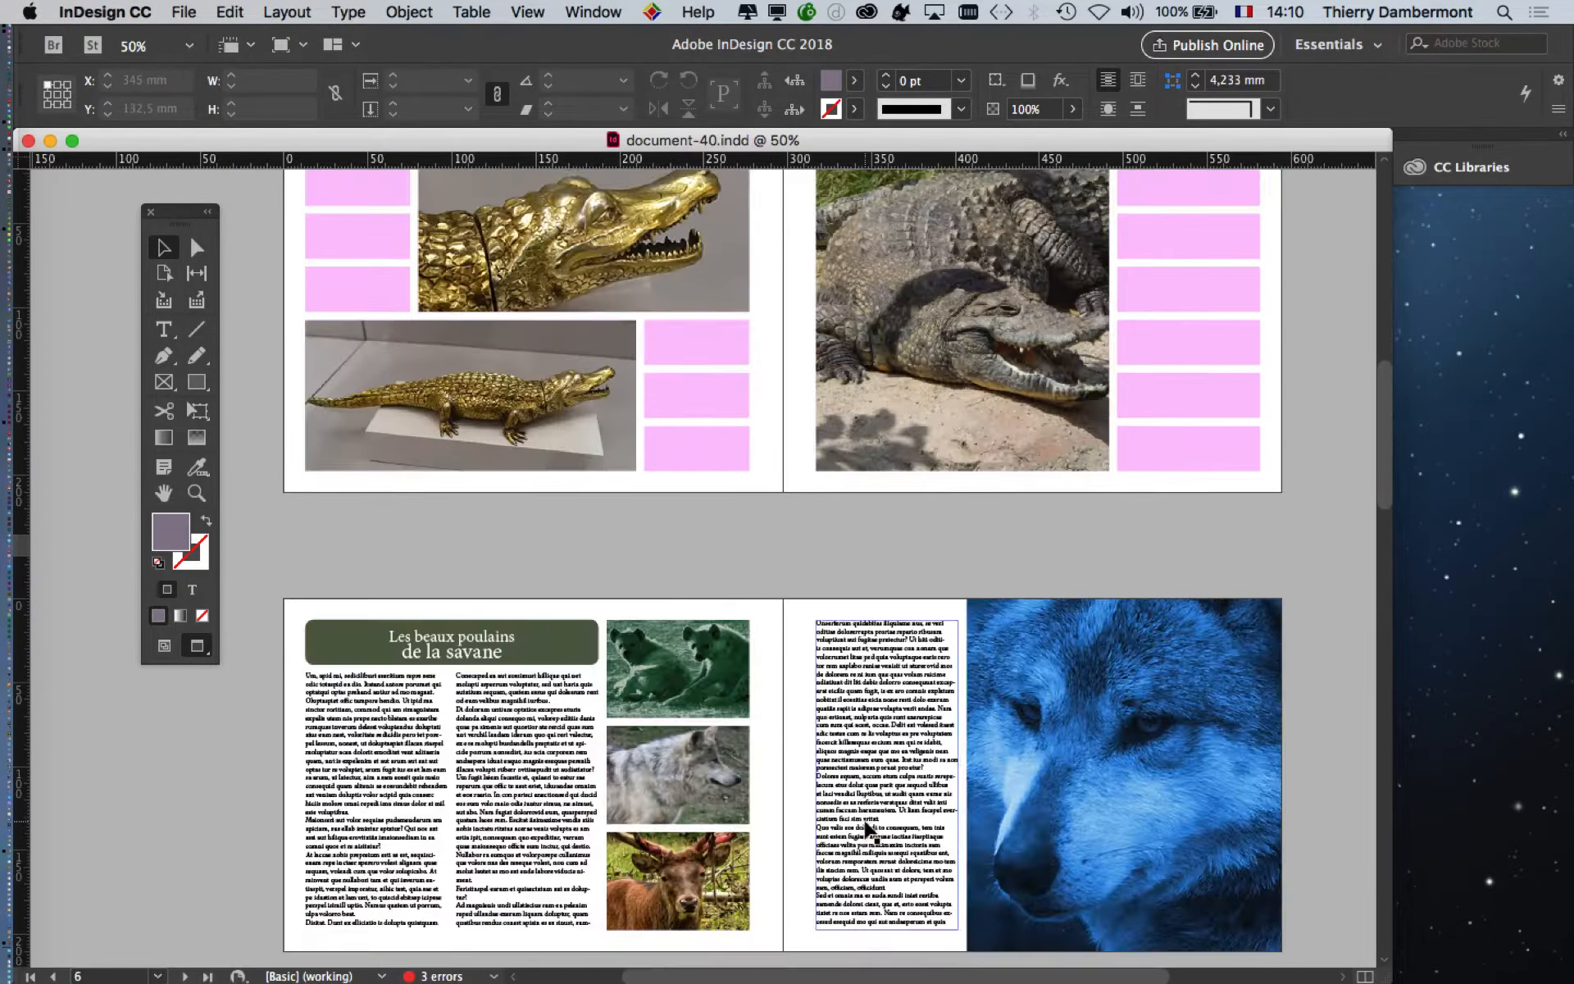
pyautogui.scroll(-6, 868, 828)
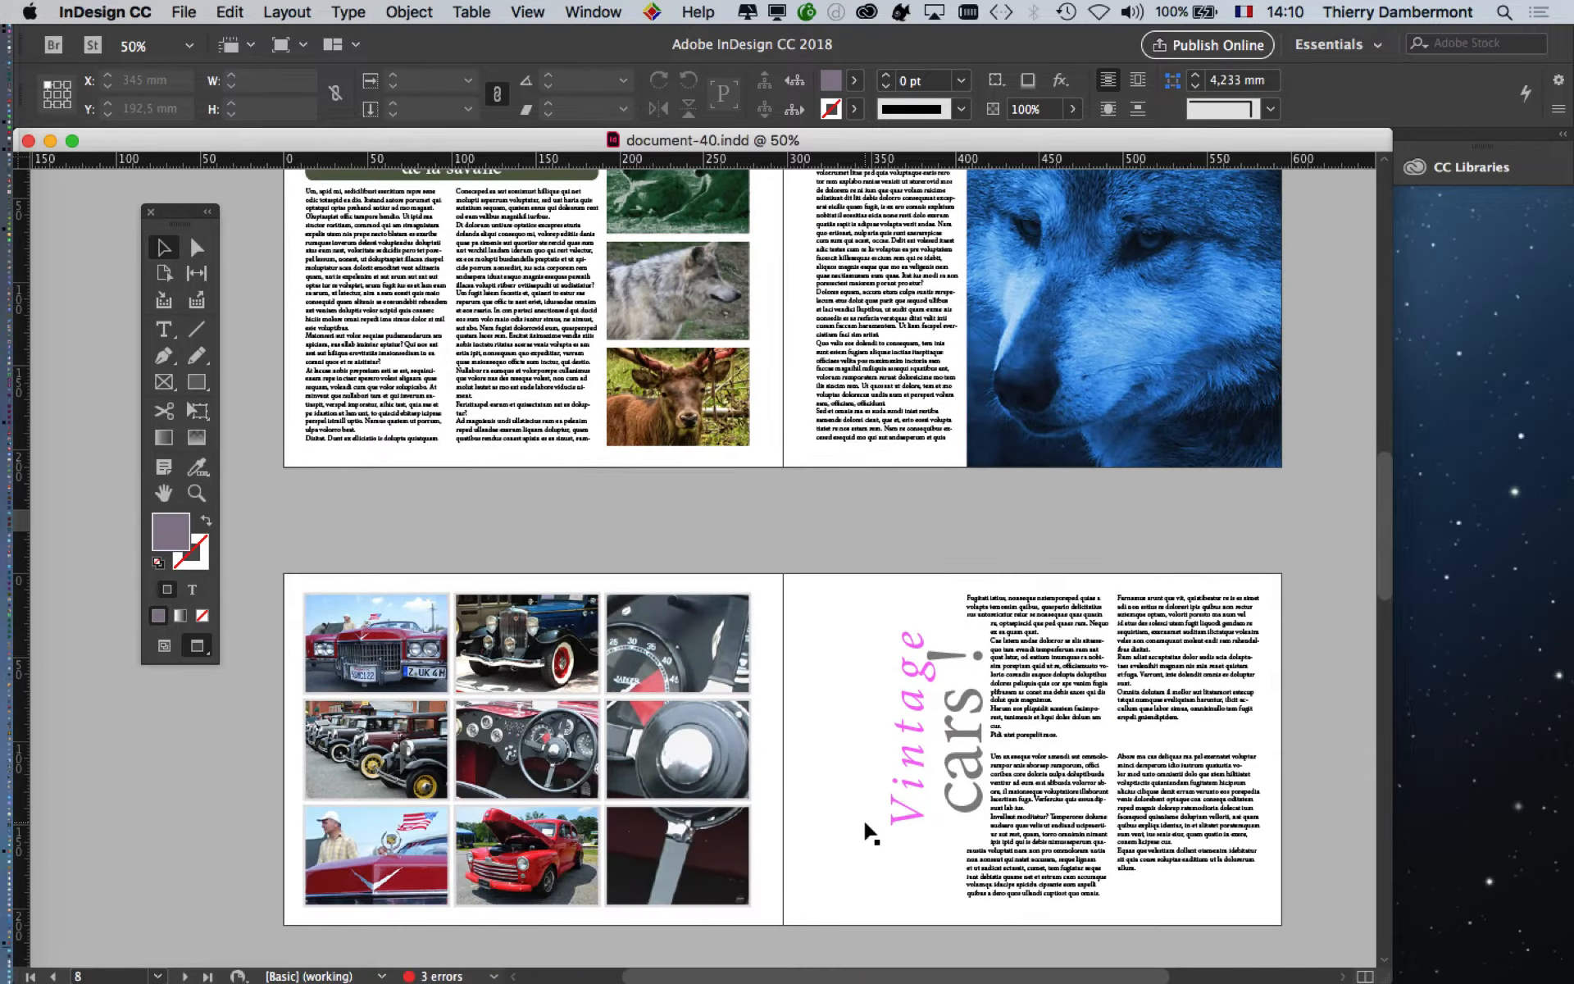
pyautogui.scroll(-1, 868, 830)
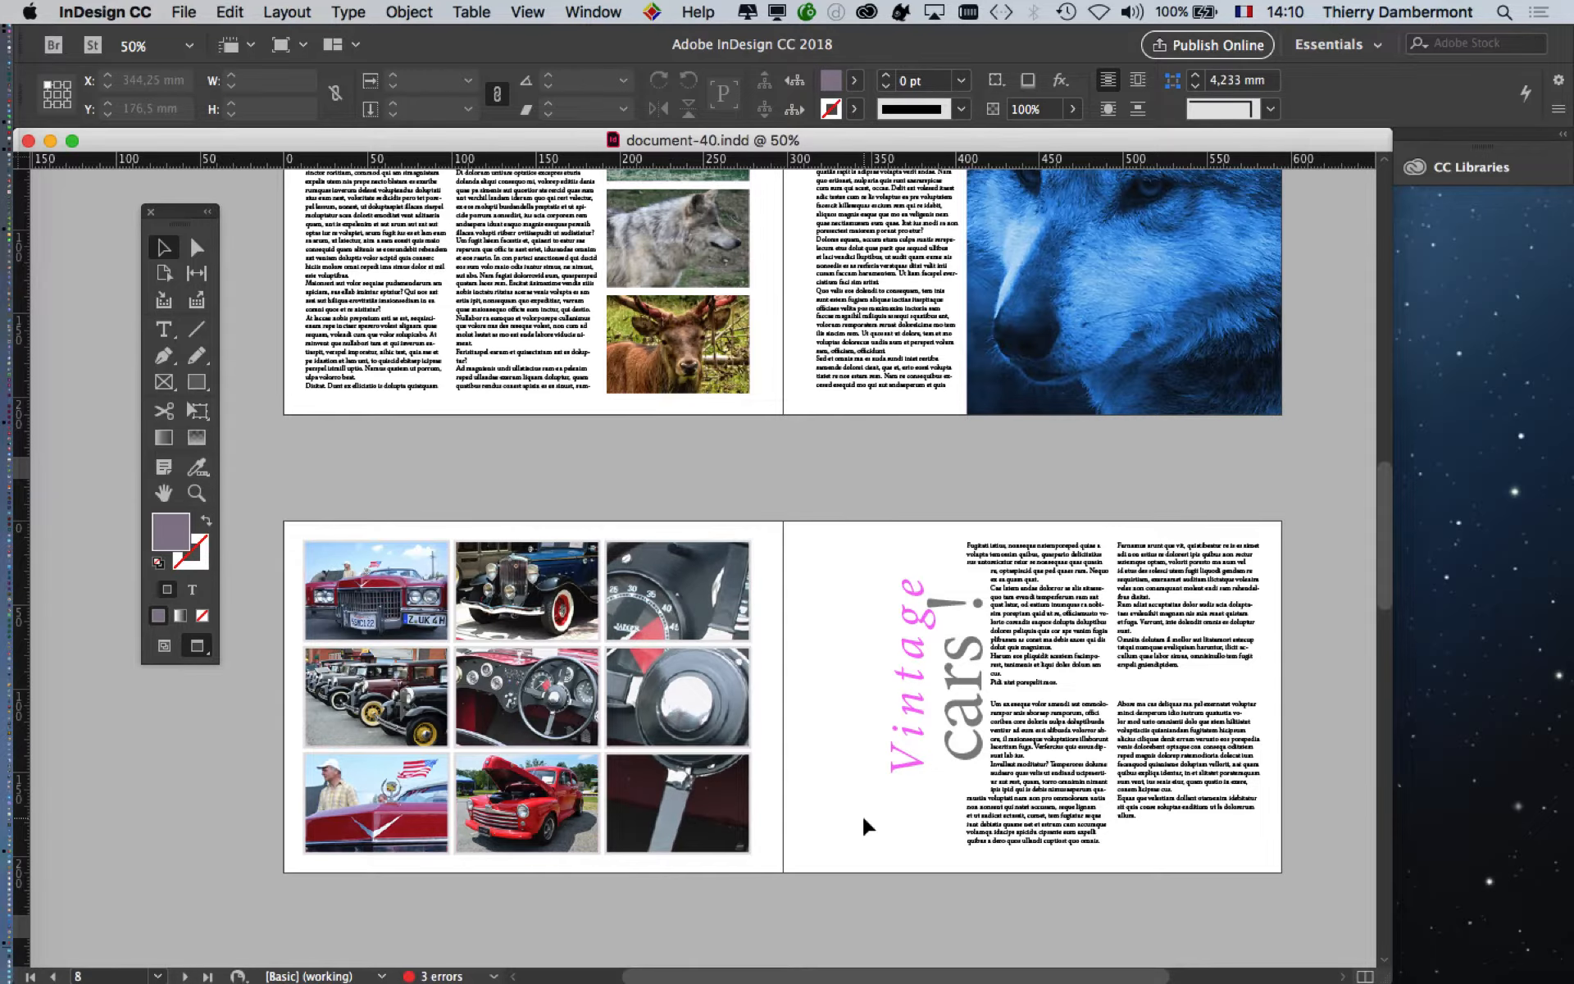
pyautogui.scroll(-5, 865, 824)
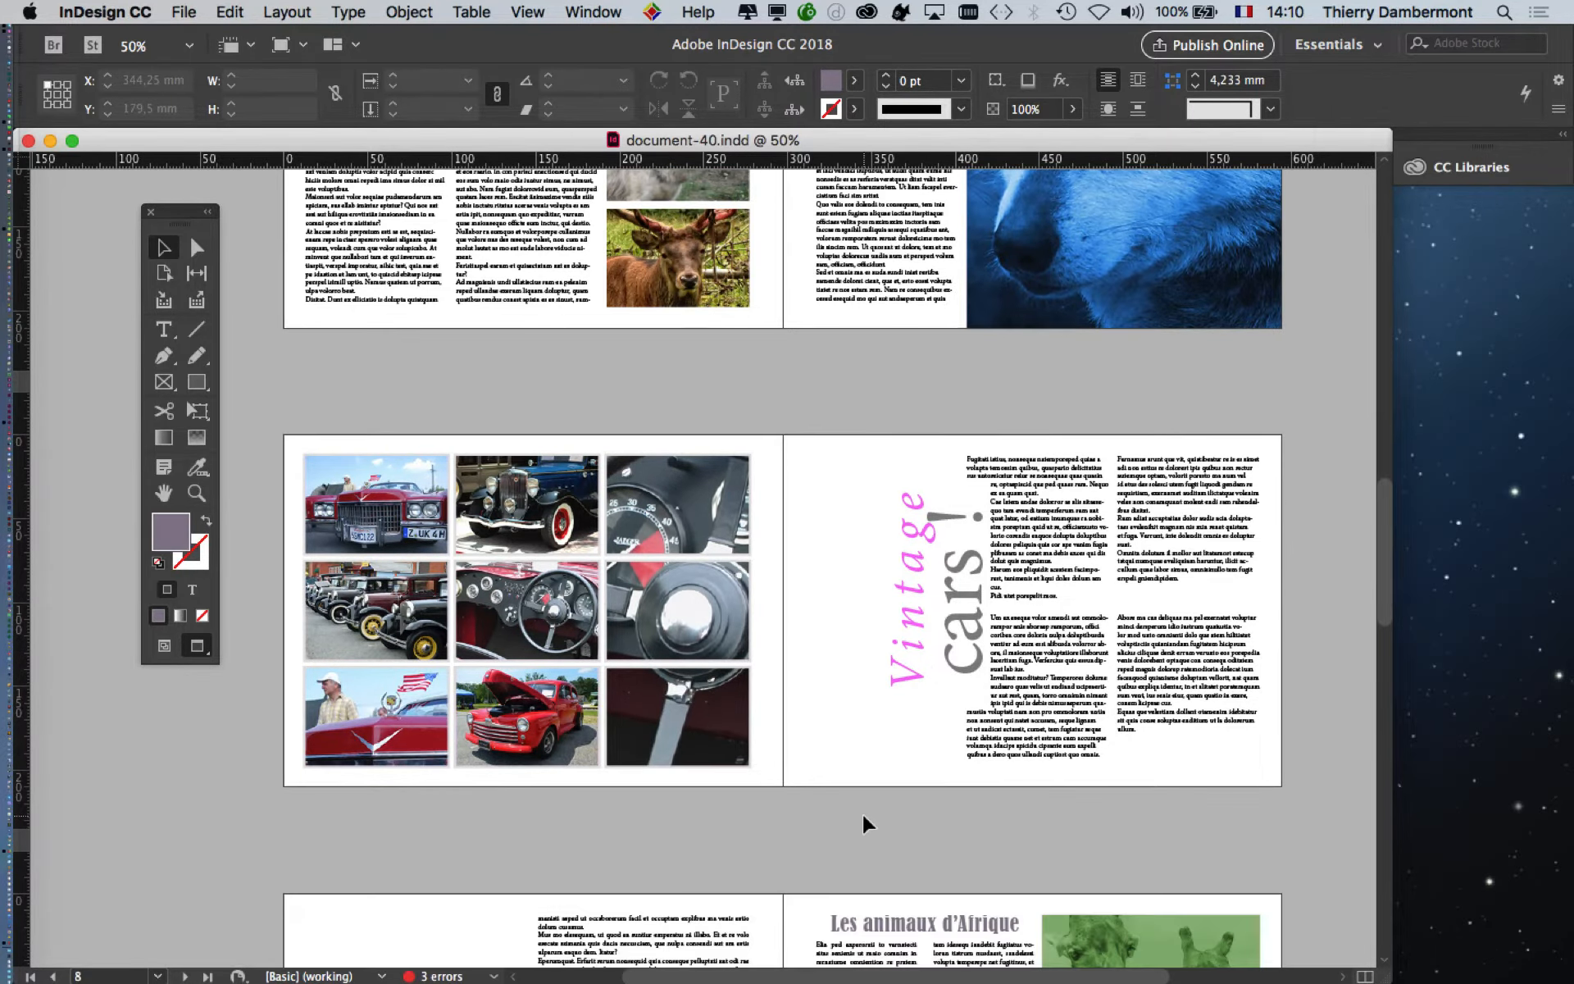
pyautogui.scroll(-7, 863, 817)
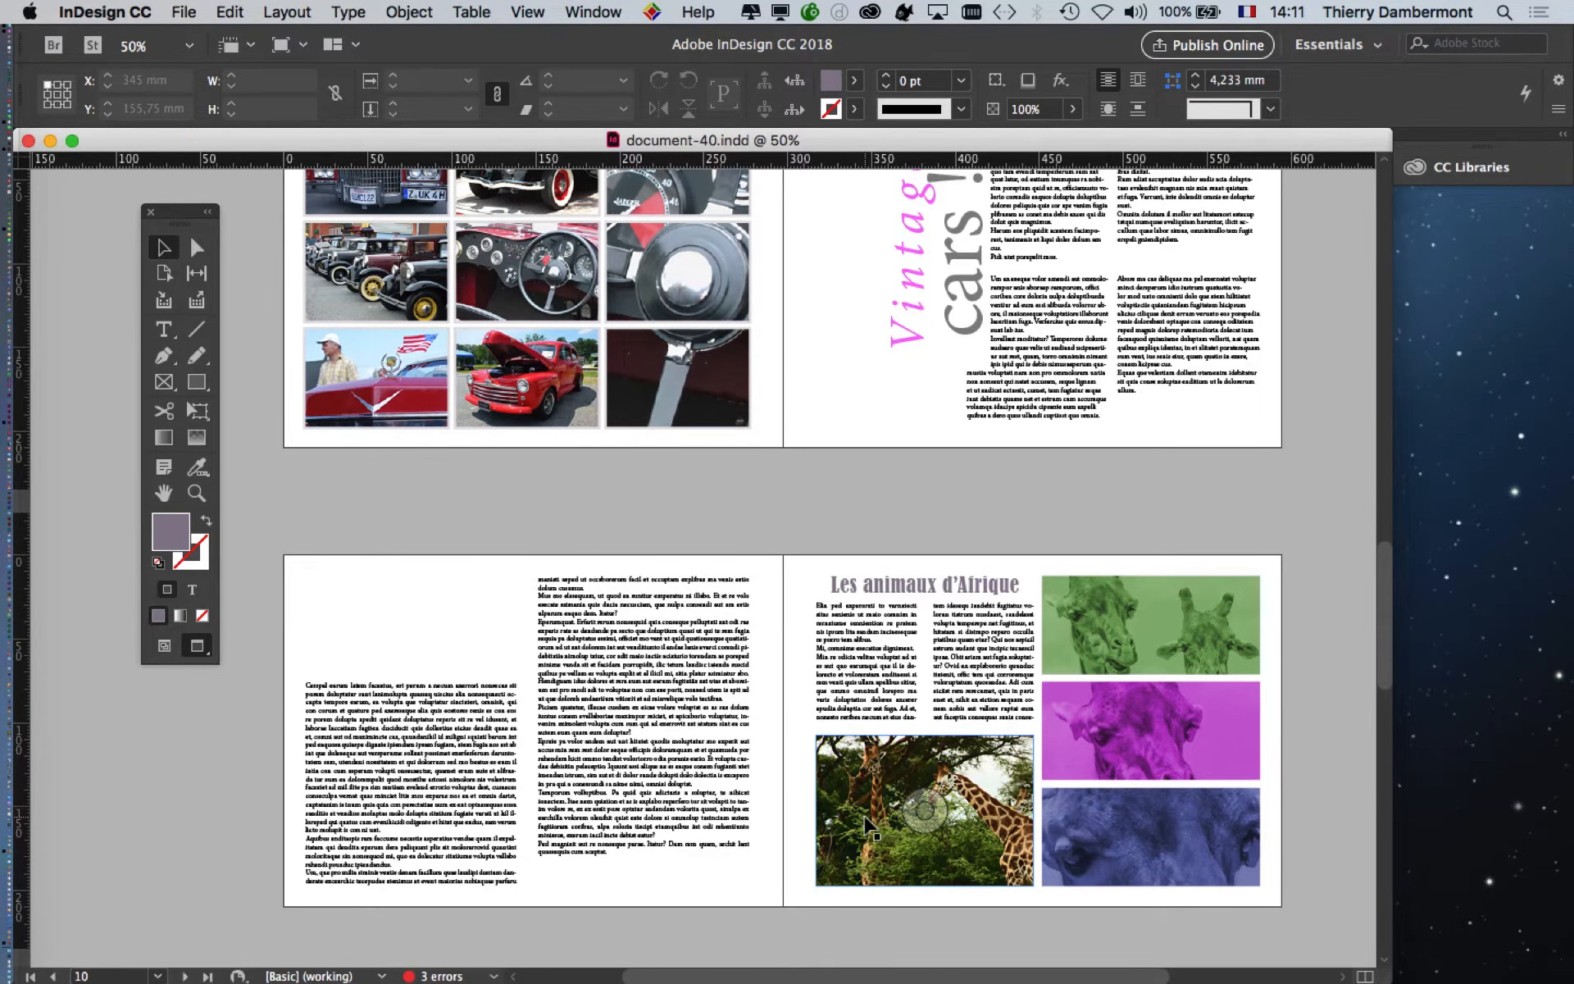
pyautogui.scroll(-3, 868, 823)
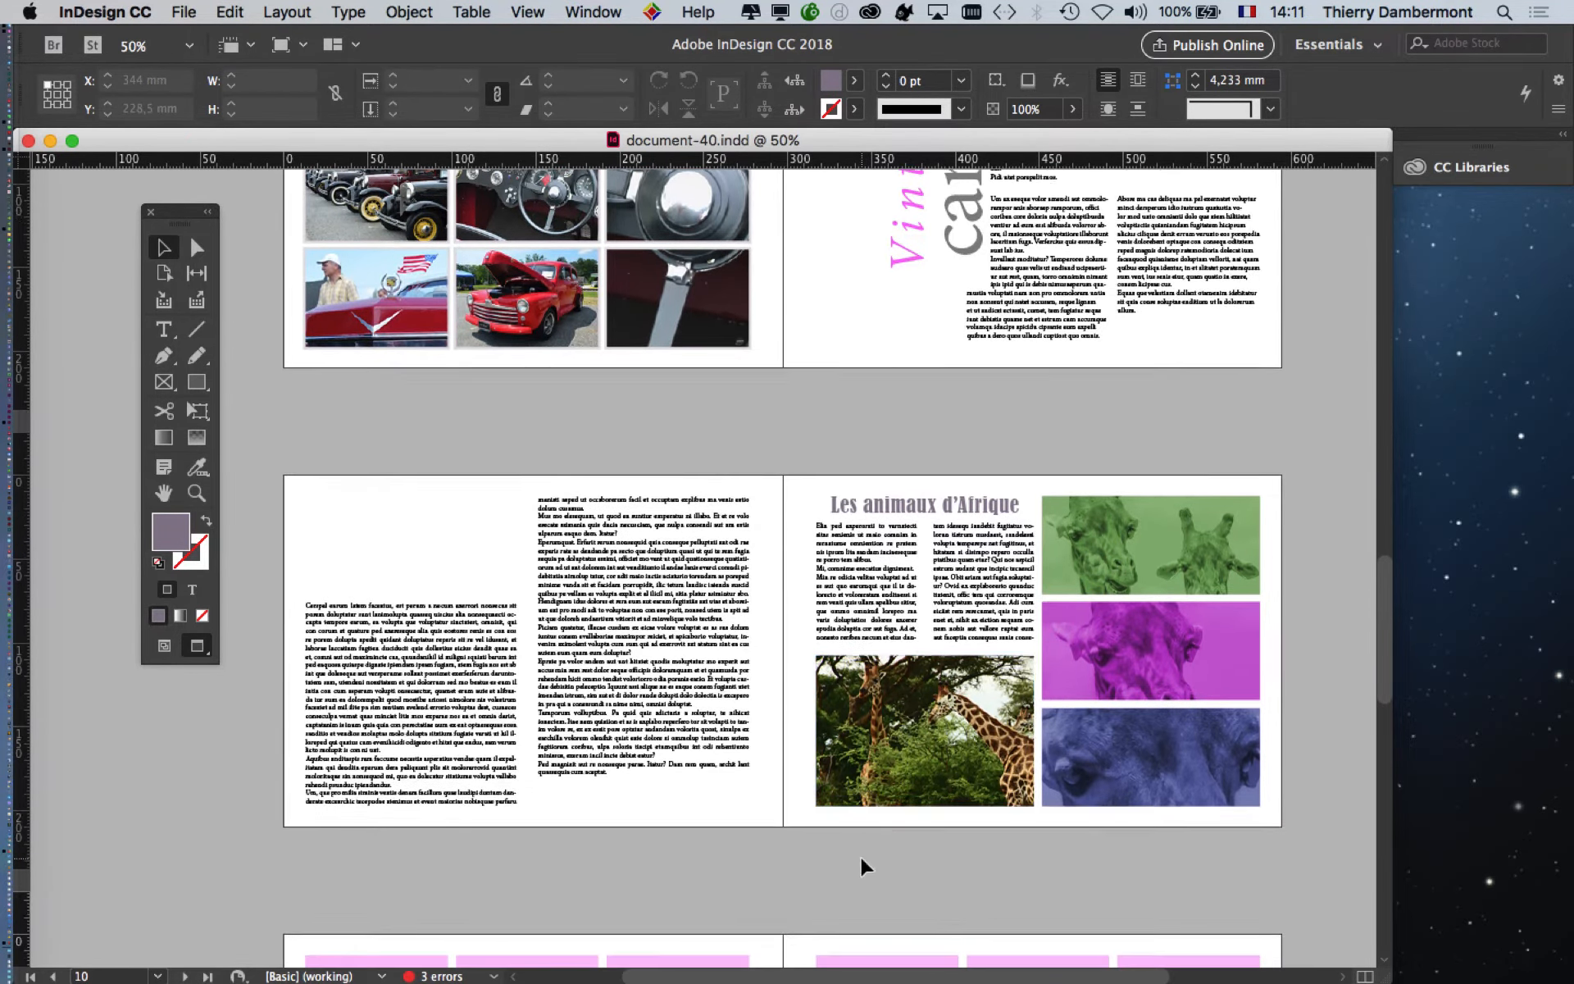
pyautogui.scroll(-10, 863, 865)
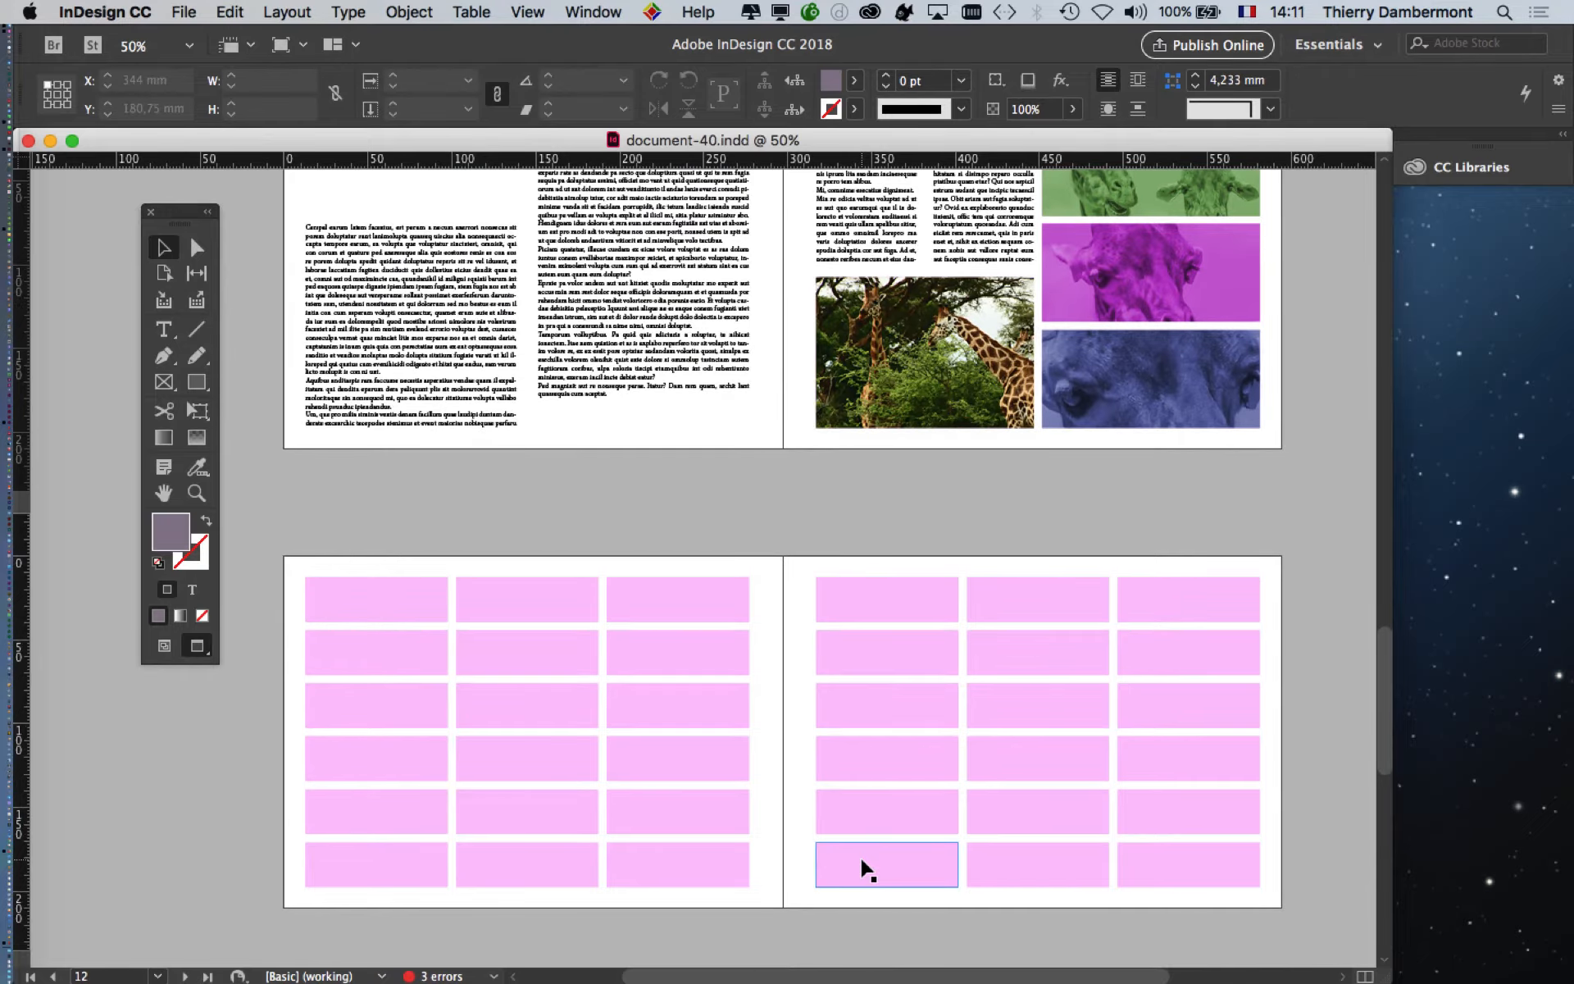